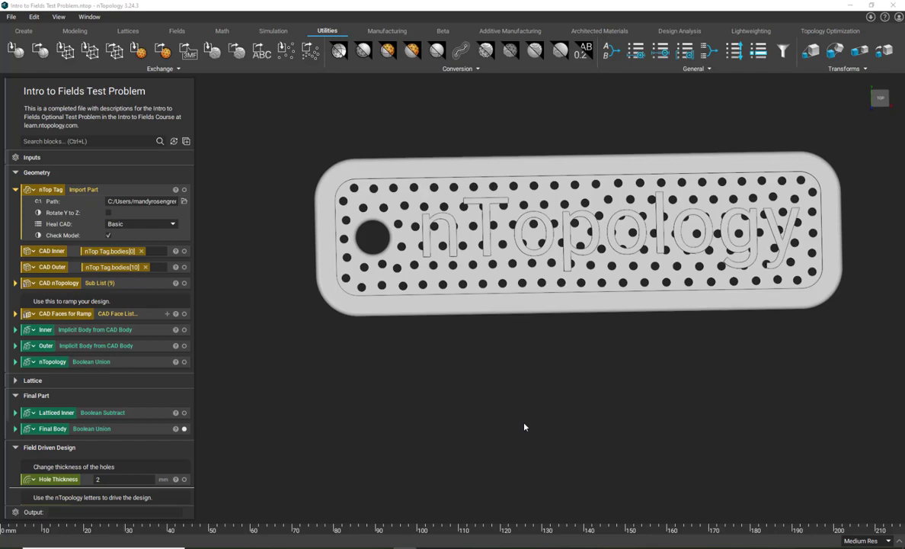
Display the imported nTop Tag part, followed by the separate CAD Inner and CAD Outer bodies, for inspection
{"action": "left_click", "coordinate": [91, 193]}
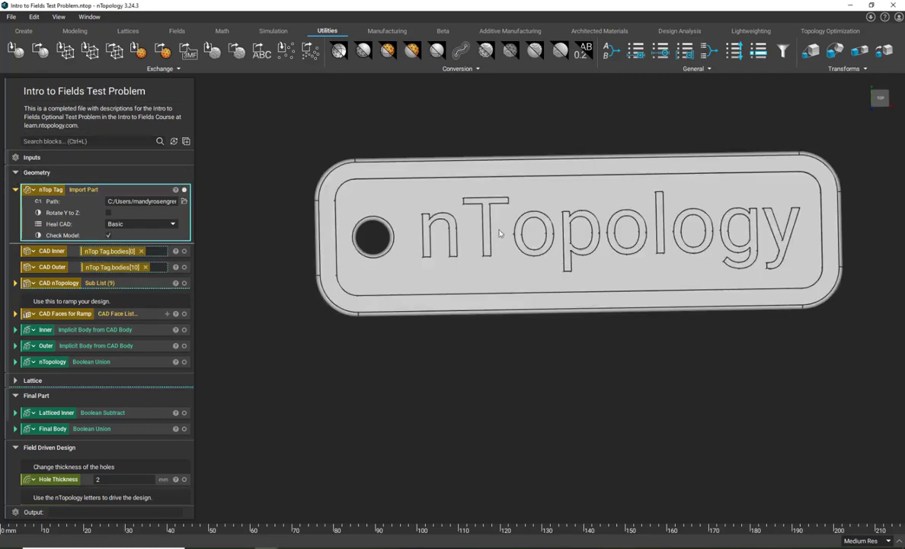
{"action": "right_click_drag", "start_coordinate": [659, 419], "coordinate": [616, 341]}
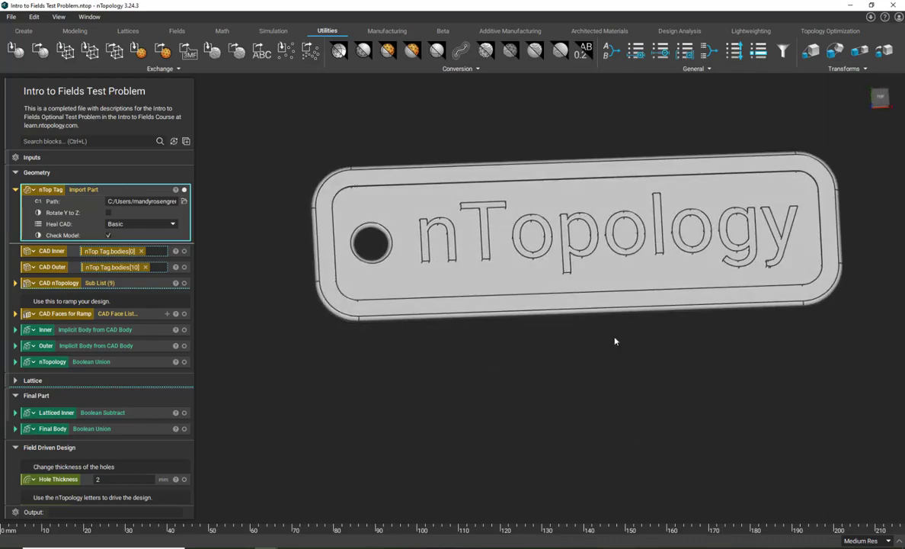
{"action": "left_click", "coordinate": [46, 250]}
{"action": "left_click", "coordinate": [56, 267]}
{"action": "key", "text": "i"}
Isolate the CAD nTopology letters and the CAD Faces for Ramp to inspect each one
{"action": "left_click", "coordinate": [66, 284]}
{"action": "key", "text": "i"}
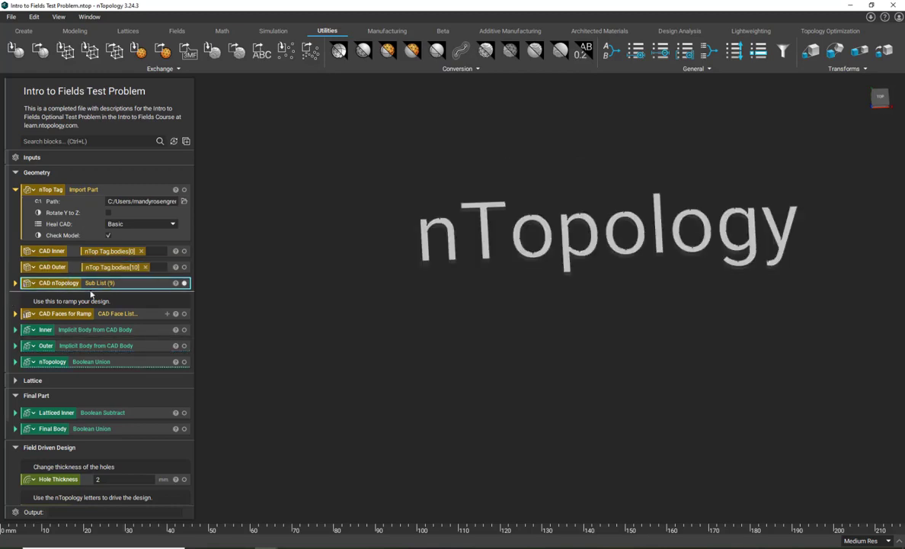
{"action": "right_click_drag", "start_coordinate": [445, 319], "coordinate": [363, 313]}
{"action": "left_click", "coordinate": [63, 314]}
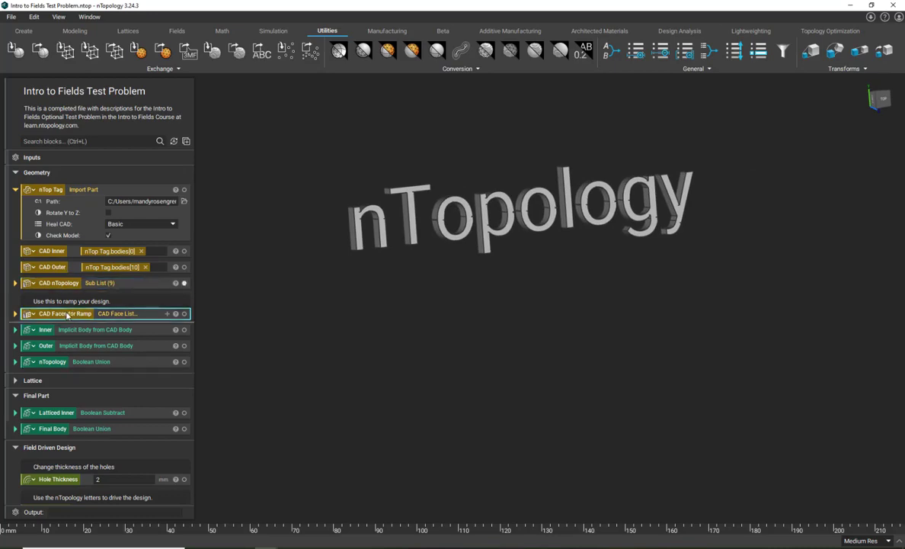
{"action": "key", "text": "i"}
{"action": "mouse_move", "coordinate": [354, 283]}
{"action": "right_mouse_down"}
{"action": "mouse_move", "coordinate": [238, 288]}
{"action": "mouse_move", "coordinate": [313, 282]}
{"action": "mouse_move", "coordinate": [348, 293]}
{"action": "right_mouse_up"}
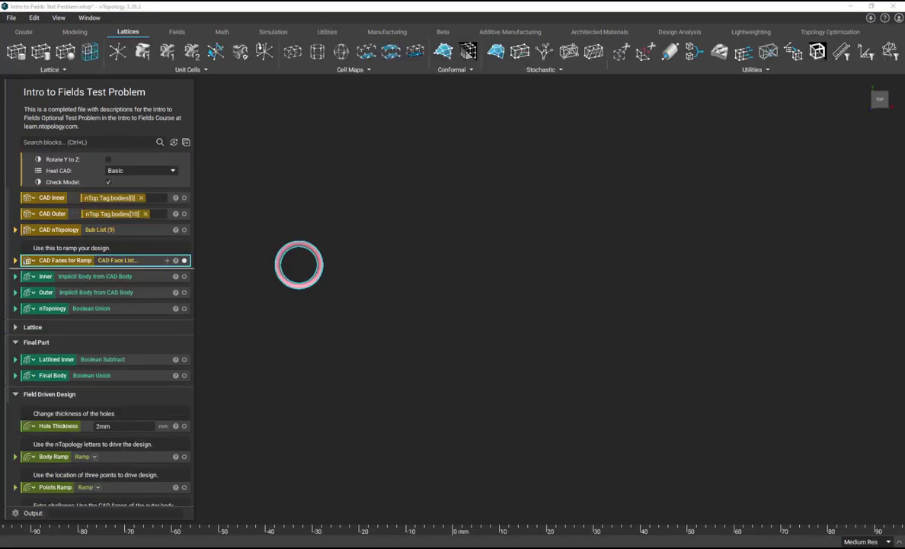
Expand the Lattice section and display the Holes branched lattice on its own
{"action": "left_click", "coordinate": [15, 327]}
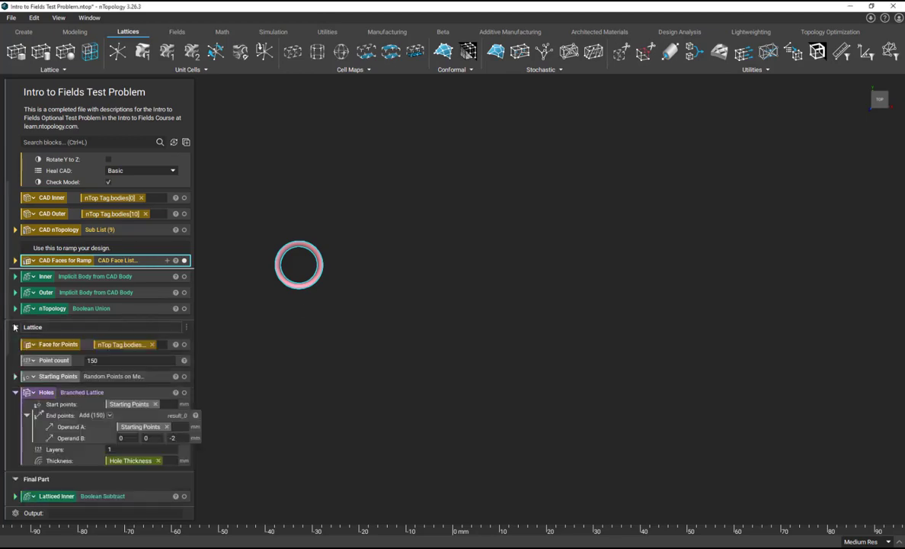
{"action": "scroll", "coordinate": [17, 327], "scroll_direction": "down", "scroll_amount": 1}
{"action": "scroll", "coordinate": [17, 328], "scroll_direction": "down", "scroll_amount": 1}
{"action": "left_click", "coordinate": [24, 341]}
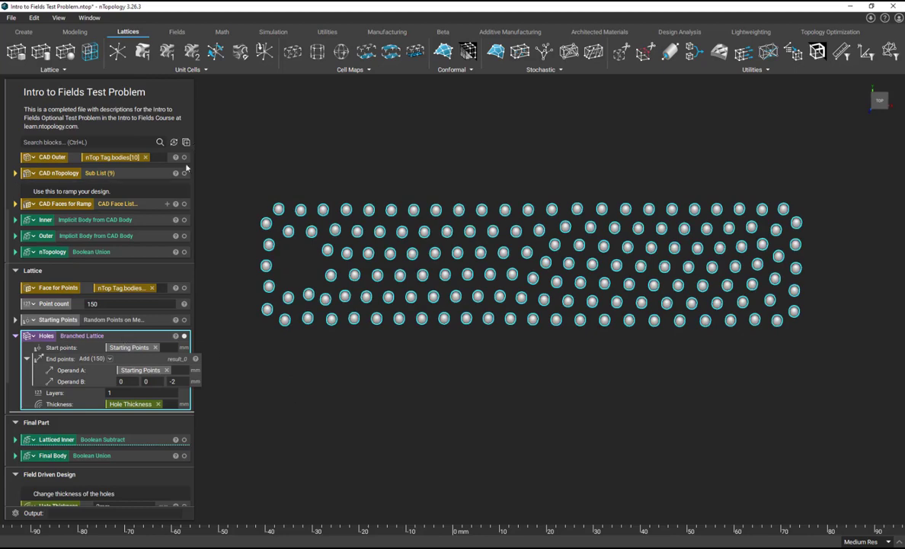
Overlay the hole lattice with the imported tag briefly, and with the Inner implicit body instead
{"action": "scroll", "coordinate": [180, 145], "scroll_direction": "up", "scroll_amount": 4}
{"action": "left_click", "coordinate": [184, 194]}
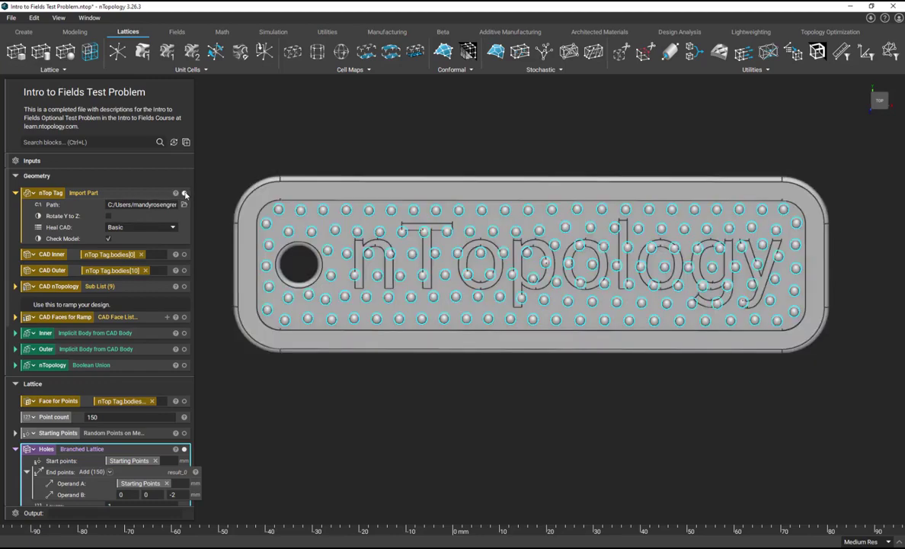
{"action": "left_click", "coordinate": [185, 194]}
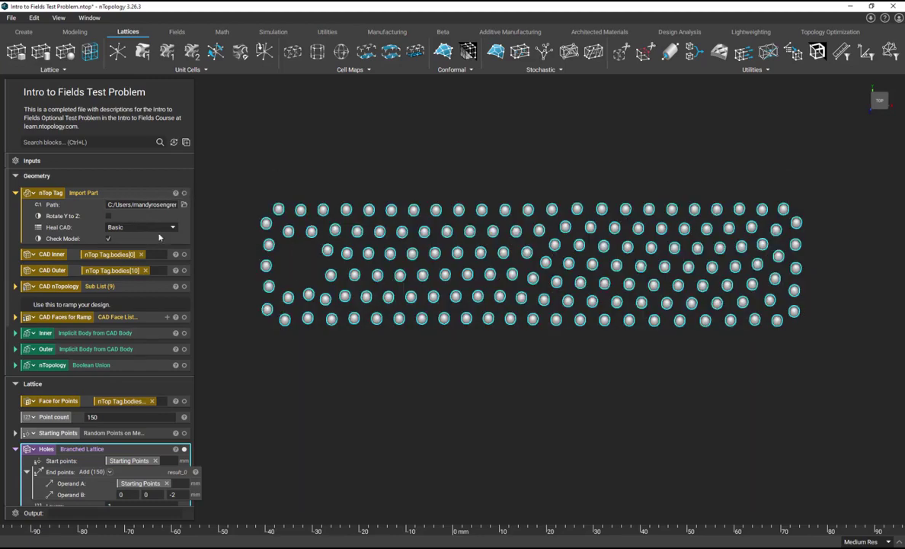
{"action": "left_click", "coordinate": [184, 333]}
{"action": "mouse_move", "coordinate": [313, 364]}
{"action": "right_mouse_down"}
{"action": "mouse_move", "coordinate": [269, 530]}
{"action": "mouse_move", "coordinate": [320, 381]}
{"action": "right_mouse_up"}
Expand the Latticed Inner Boolean Subtract and isolate it to inspect the perforated inner body
{"action": "scroll", "coordinate": [101, 414], "scroll_direction": "down", "scroll_amount": 3}
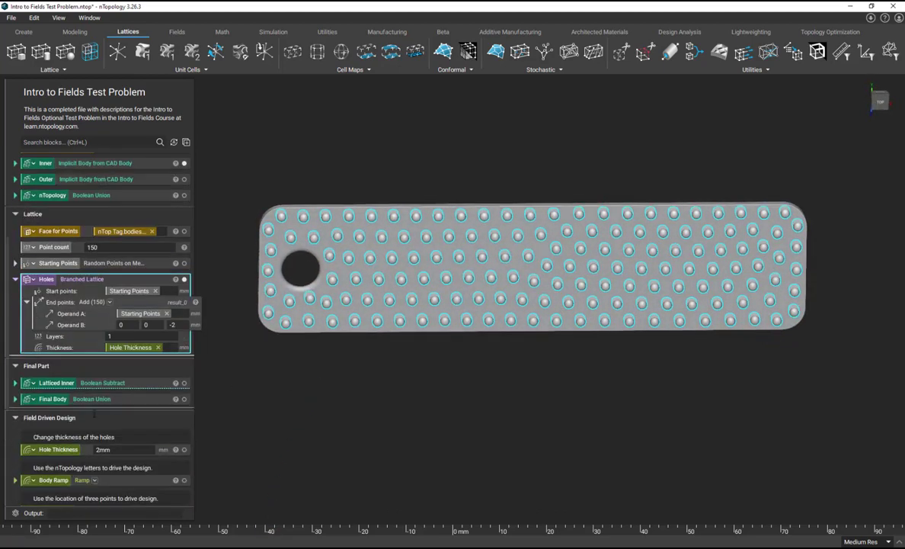
{"action": "left_click", "coordinate": [15, 382]}
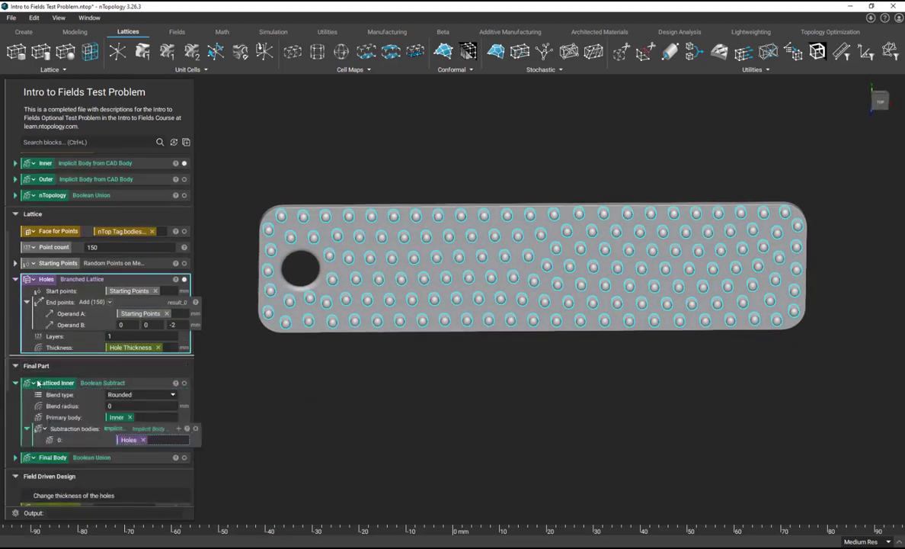
{"action": "scroll", "coordinate": [136, 302], "scroll_direction": "down", "scroll_amount": 2}
{"action": "left_click", "coordinate": [136, 300]}
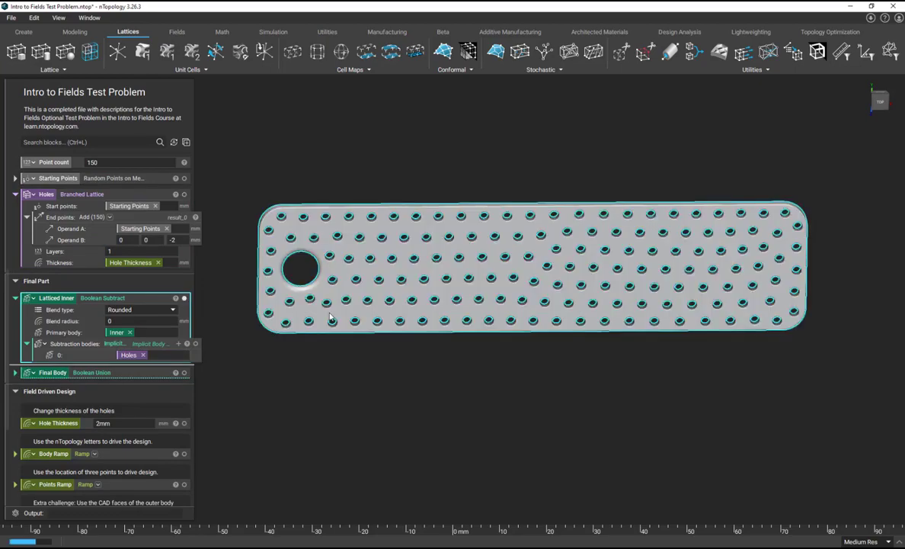
{"action": "right_click_drag", "start_coordinate": [343, 402], "coordinate": [299, 375]}
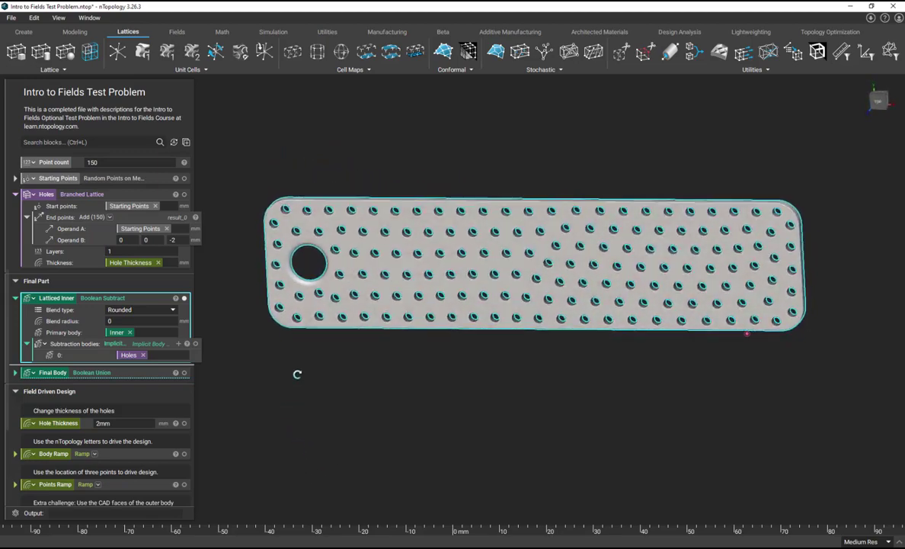
Expand the Final Body Boolean Union, isolate it and inspect the complete tag from the top
{"action": "scroll", "coordinate": [12, 327], "scroll_direction": "down", "scroll_amount": 1}
{"action": "left_click", "coordinate": [15, 344]}
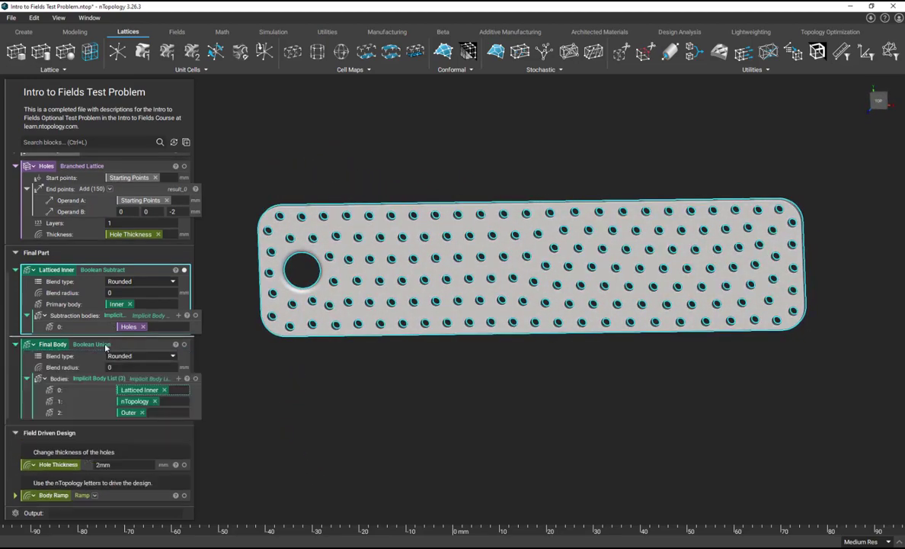
{"action": "left_click", "coordinate": [106, 345]}
{"action": "left_click_drag", "start_coordinate": [105, 347], "coordinate": [358, 348]}
{"action": "left_click", "coordinate": [416, 405]}
{"action": "right_click_drag", "start_coordinate": [417, 406], "coordinate": [436, 422]}
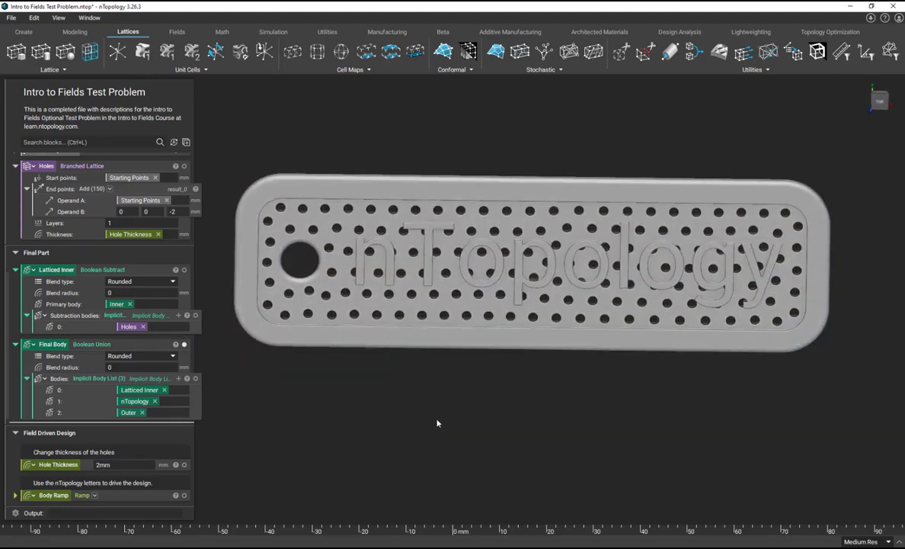
{"action": "scroll", "coordinate": [436, 422], "scroll_direction": "up", "scroll_amount": 1}
{"action": "left_click", "coordinate": [881, 101]}
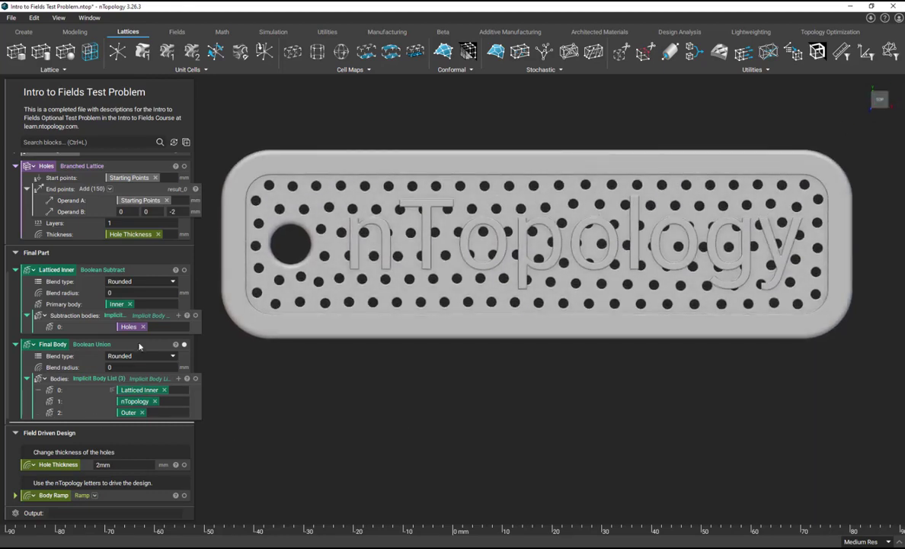
Locate the Hole Thickness variable and its use in the Holes lattice, and collapse the Latticed Inner and Final Body blocks
{"action": "left_click", "coordinate": [62, 468]}
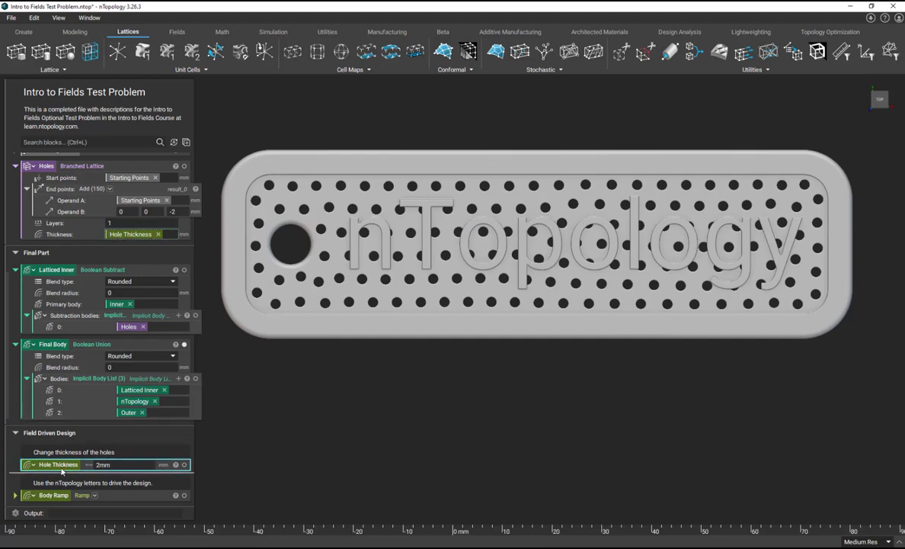
{"action": "scroll", "coordinate": [122, 435], "scroll_direction": "down", "scroll_amount": 1}
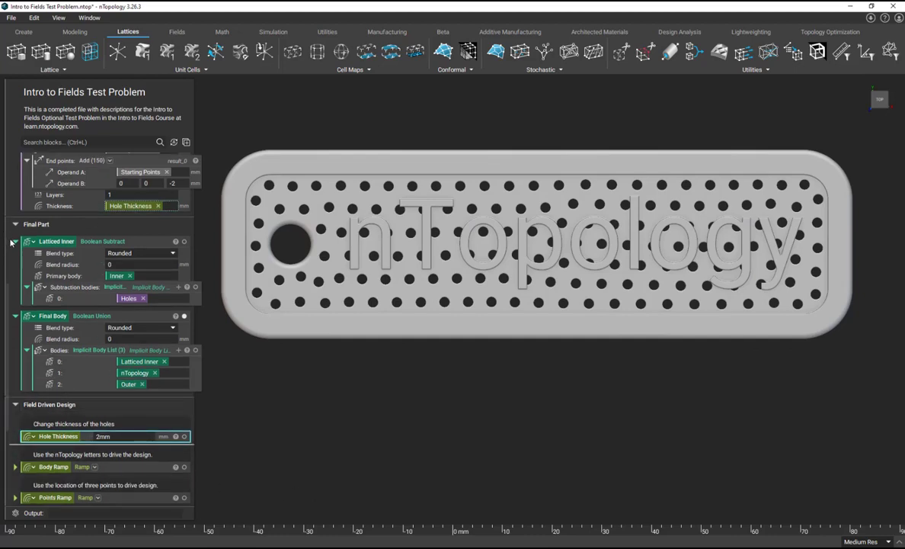
{"action": "scroll", "coordinate": [14, 316], "scroll_direction": "up", "scroll_amount": 5}
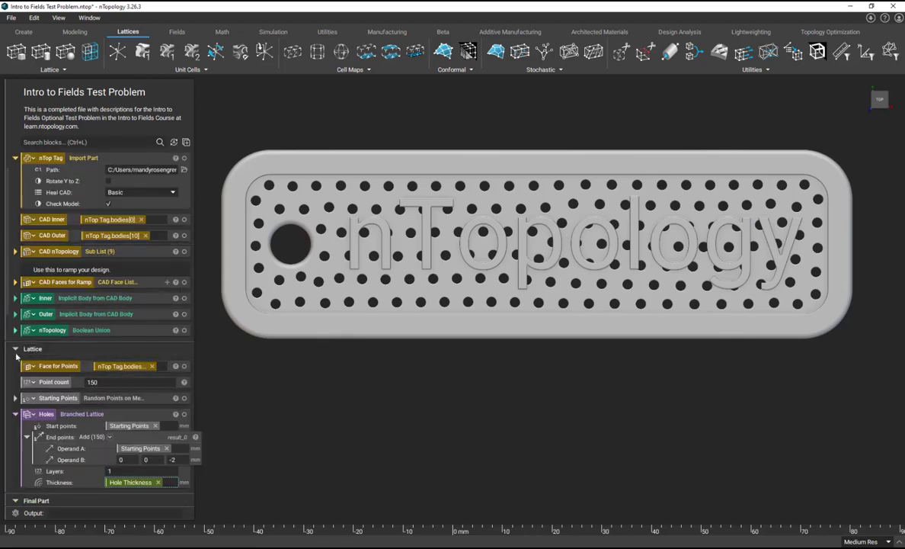
{"action": "scroll", "coordinate": [19, 370], "scroll_direction": "down", "scroll_amount": 4}
{"action": "left_click", "coordinate": [15, 404]}
{"action": "left_click", "coordinate": [15, 421]}
Review the Field Driven Design section and collapse its Faces Ramp block
{"action": "scroll", "coordinate": [17, 388], "scroll_direction": "down", "scroll_amount": 5}
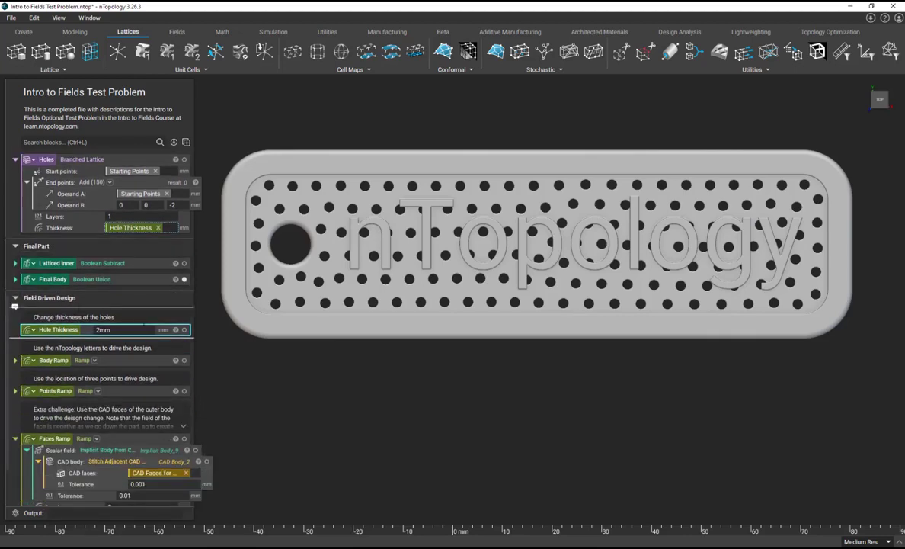
{"action": "scroll", "coordinate": [155, 367], "scroll_direction": "down", "scroll_amount": 2}
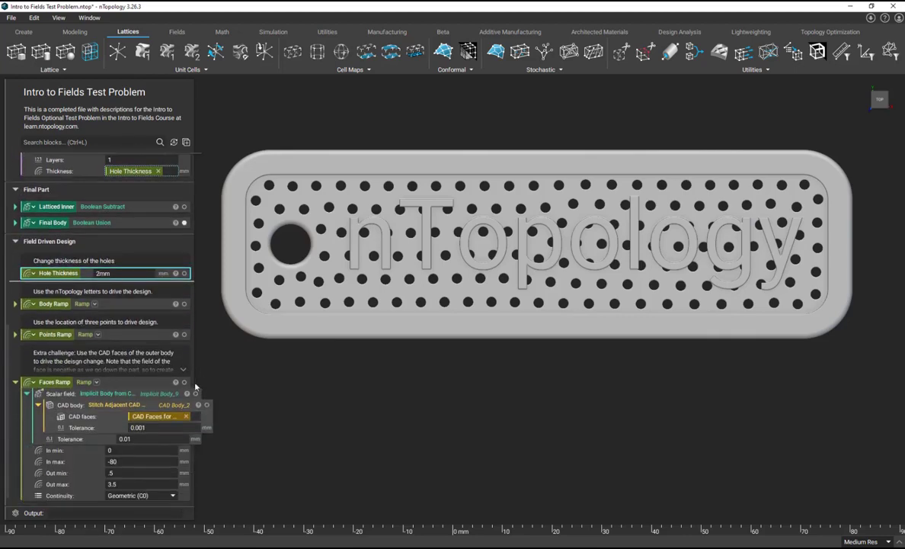
{"action": "scroll", "coordinate": [205, 370], "scroll_direction": "up", "scroll_amount": 1}
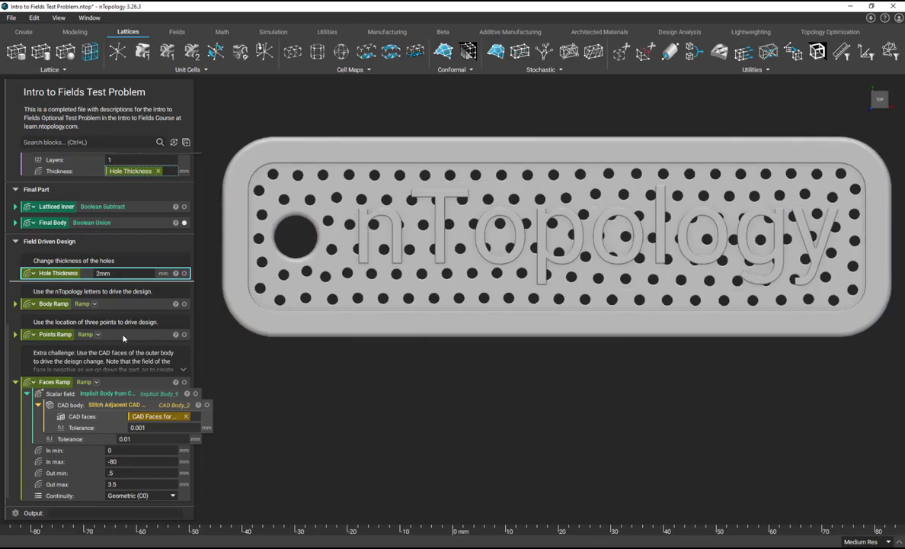
{"action": "scroll", "coordinate": [14, 361], "scroll_direction": "down", "scroll_amount": 1}
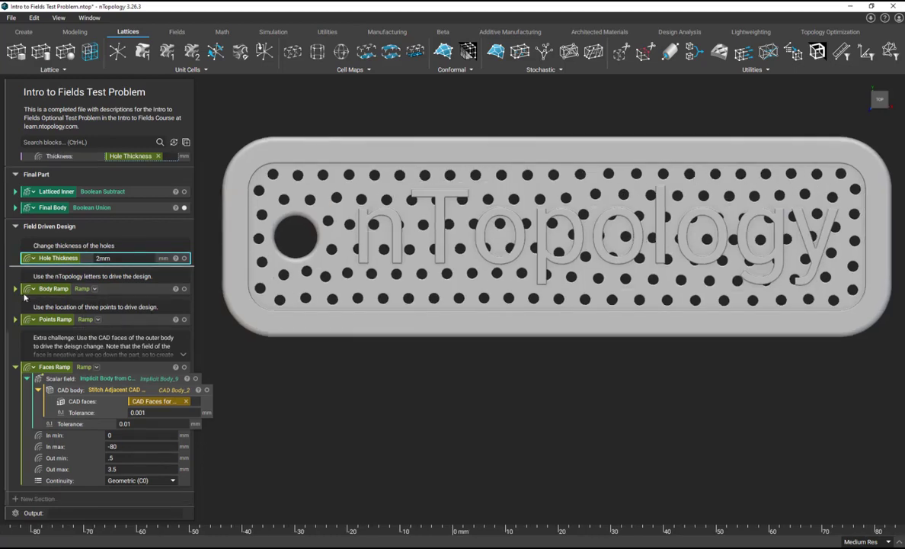
{"action": "left_click", "coordinate": [15, 365]}
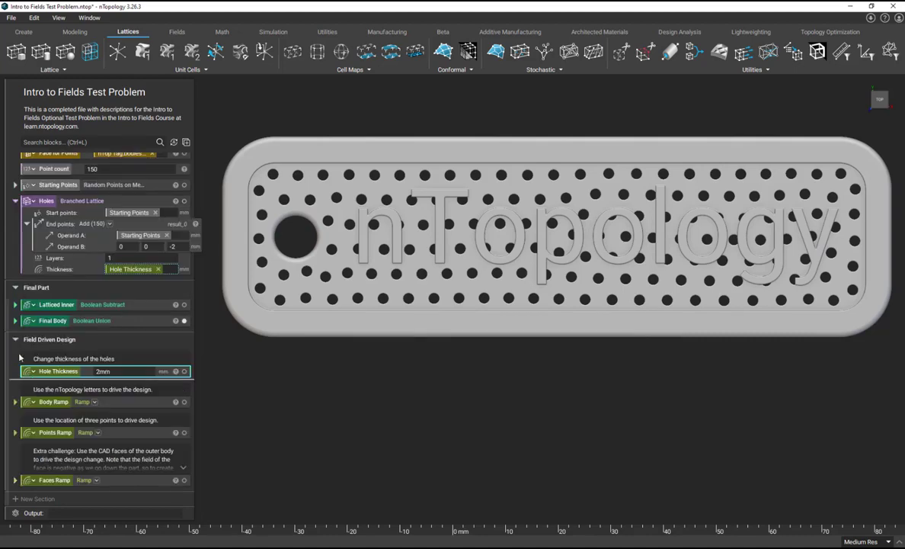
Expand the Body Ramp block and assign Body Ramp as the Hole Thickness value
{"action": "left_click", "coordinate": [15, 402]}
{"action": "scroll", "coordinate": [73, 381], "scroll_direction": "down", "scroll_amount": 1}
{"action": "left_click", "coordinate": [113, 350]}
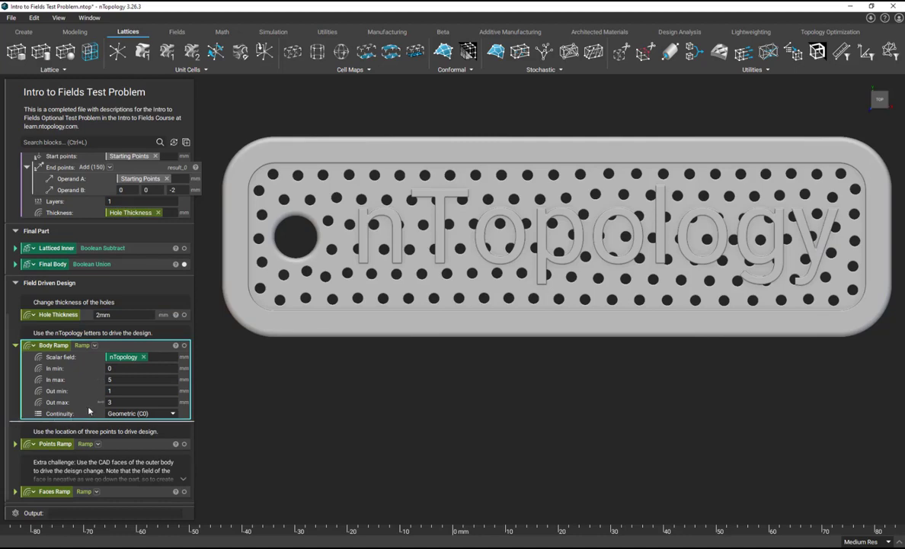
{"action": "left_click_drag", "start_coordinate": [108, 348], "coordinate": [120, 316]}
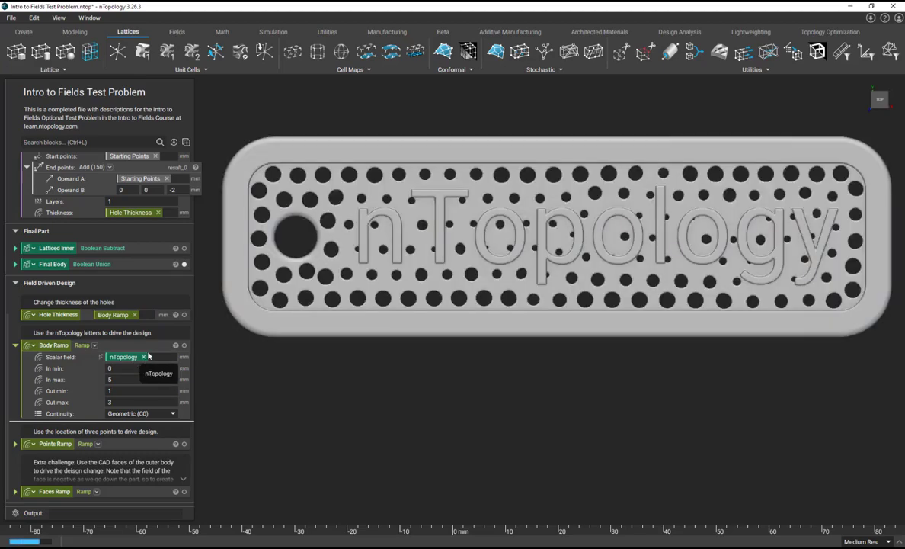
Open Body Ramp in the Field Viewer and shift the viewing plane's centre to about 32.88 in X
{"action": "left_click", "coordinate": [133, 349]}
{"action": "key", "text": "f"}
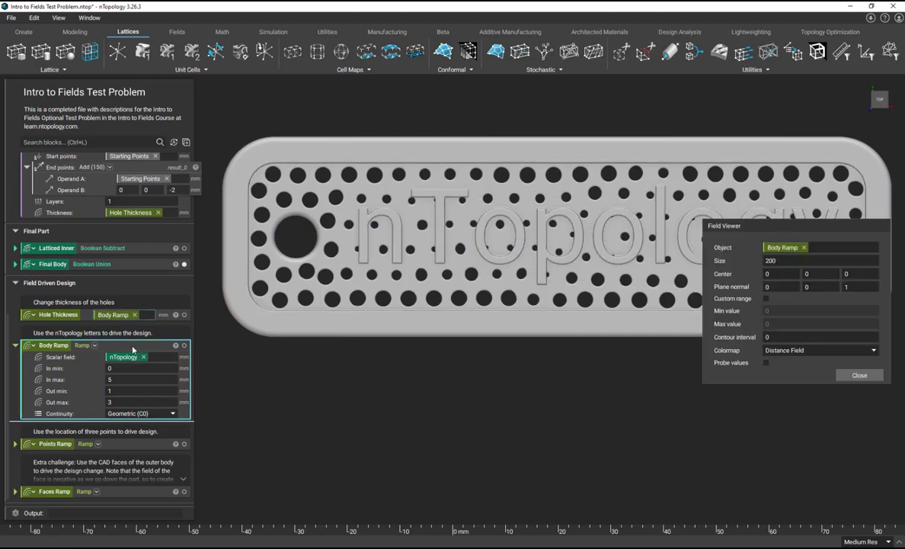
{"action": "left_click_drag", "start_coordinate": [255, 333], "coordinate": [426, 328]}
{"action": "middle_click_drag", "start_coordinate": [454, 275], "coordinate": [442, 257]}
{"action": "left_click_drag", "start_coordinate": [709, 226], "coordinate": [684, 344]}
Hide the Final Body and enable value probing to read the Body Ramp field around the letters
{"action": "scroll", "coordinate": [33, 358], "scroll_direction": "up", "scroll_amount": 5}
{"action": "left_click", "coordinate": [184, 434]}
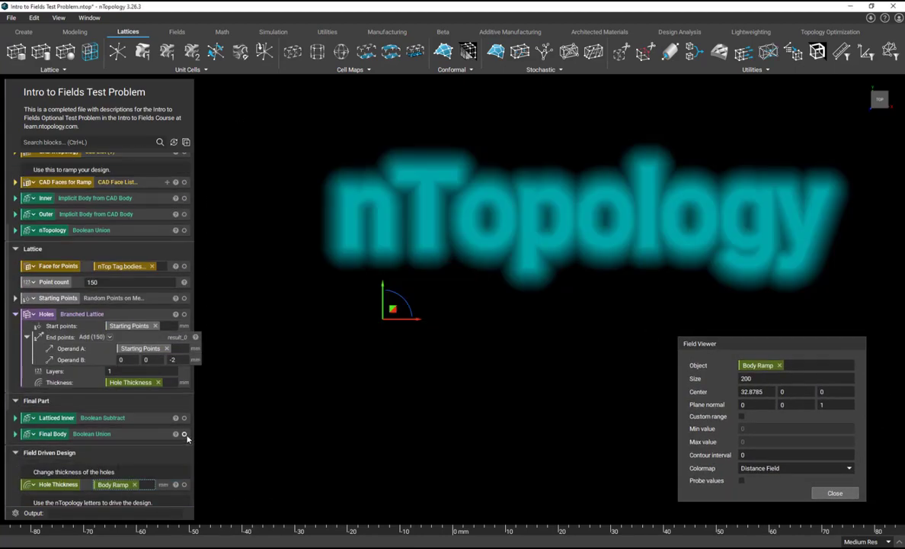
{"action": "middle_click_drag", "start_coordinate": [413, 342], "coordinate": [377, 345]}
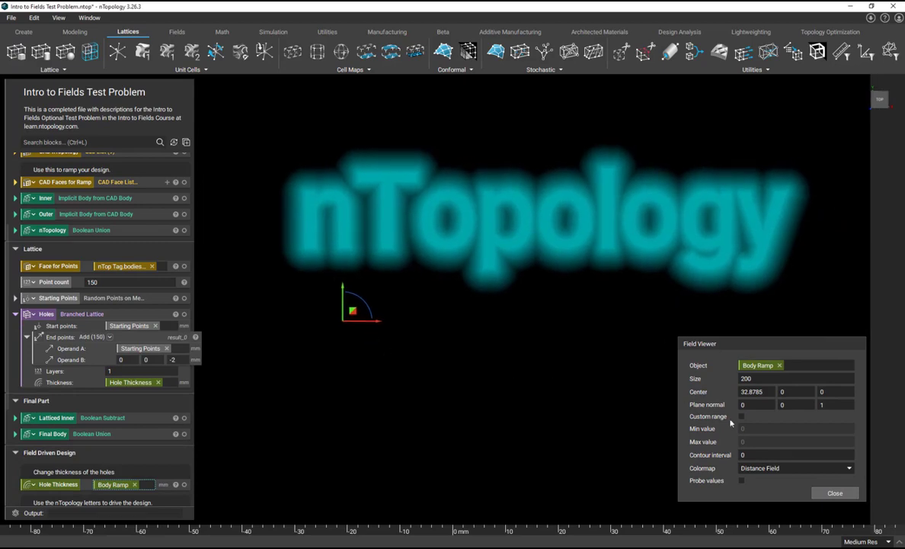
{"action": "left_click", "coordinate": [741, 480]}
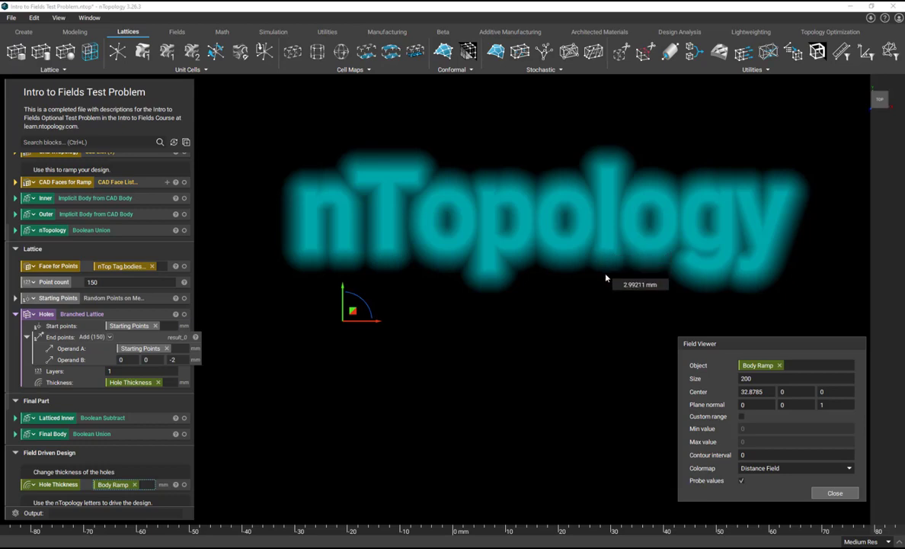
Show the Final Body again and close the Field Viewer to inspect the varied hole sizes
{"action": "scroll", "coordinate": [126, 414], "scroll_direction": "down", "scroll_amount": 3}
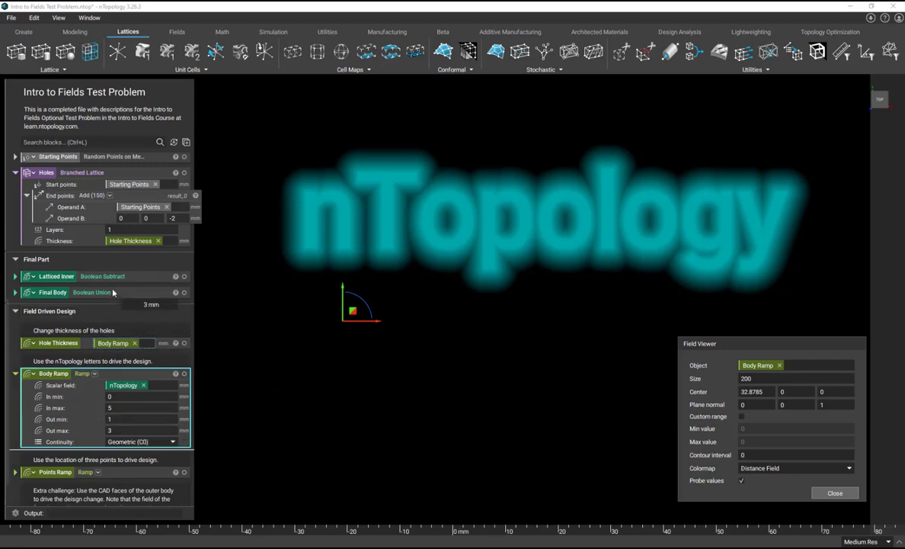
{"action": "left_click", "coordinate": [189, 293]}
{"action": "left_click", "coordinate": [185, 293]}
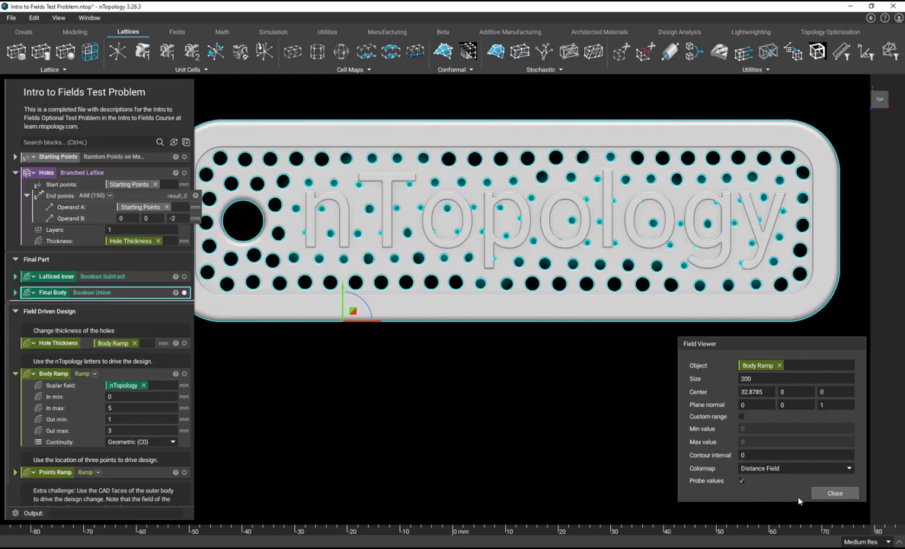
{"action": "left_click", "coordinate": [836, 493]}
{"action": "middle_click_drag", "start_coordinate": [547, 375], "coordinate": [612, 379]}
{"action": "left_click", "coordinate": [545, 416]}
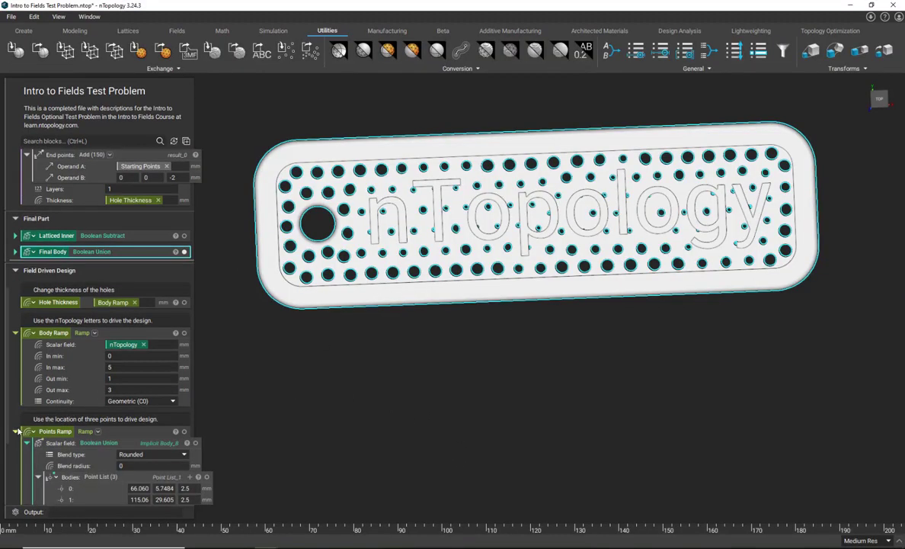
Replace Body Ramp with Points Ramp as the Hole Thickness value
{"action": "scroll", "coordinate": [30, 379], "scroll_direction": "down", "scroll_amount": 2}
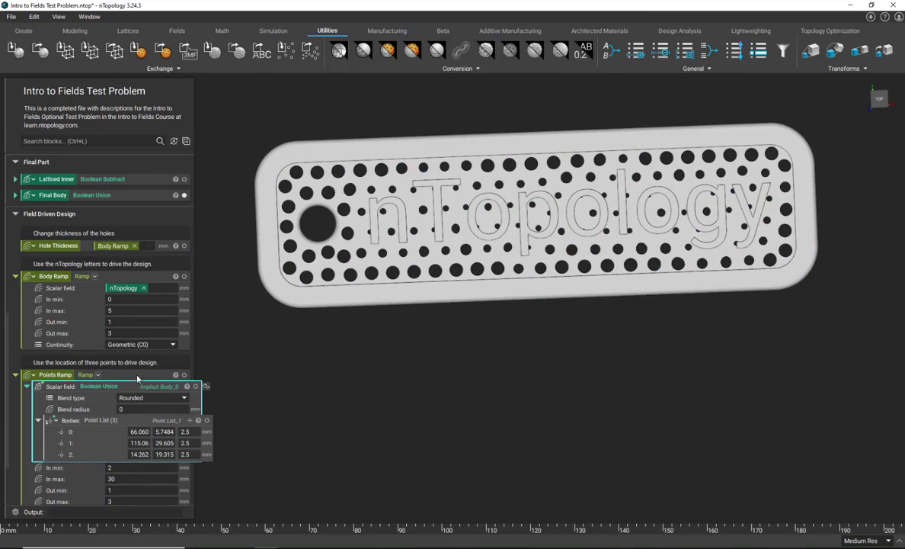
{"action": "left_click_drag", "start_coordinate": [137, 377], "coordinate": [180, 248]}
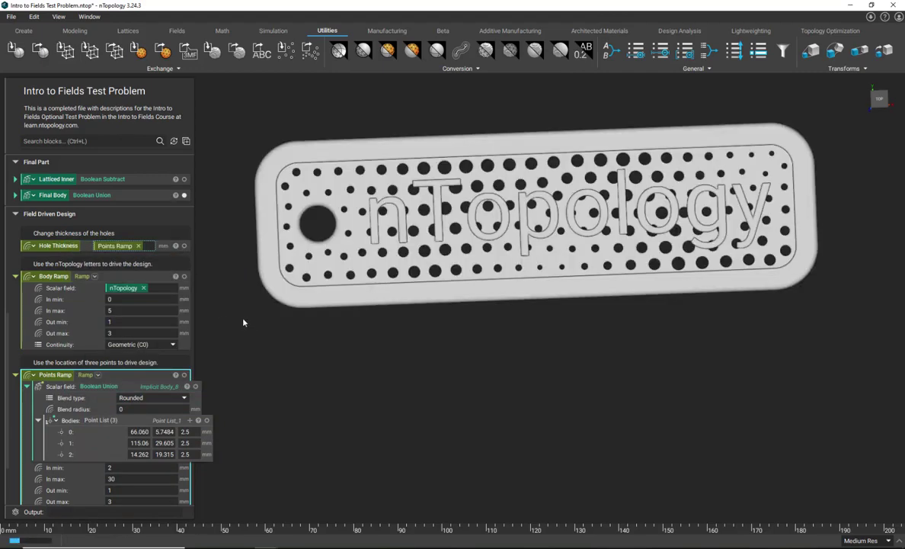
Display the three-point list of Points Ramp on the tag and view its locations from the top
{"action": "left_click", "coordinate": [206, 420]}
{"action": "left_click", "coordinate": [140, 428]}
{"action": "right_click_drag", "start_coordinate": [473, 350], "coordinate": [394, 241]}
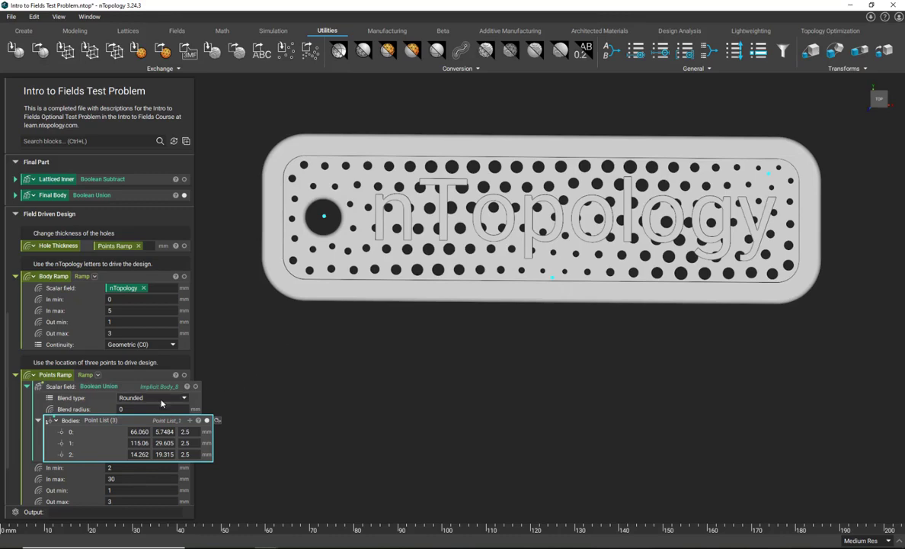
{"action": "scroll", "coordinate": [162, 403], "scroll_direction": "down", "scroll_amount": 1}
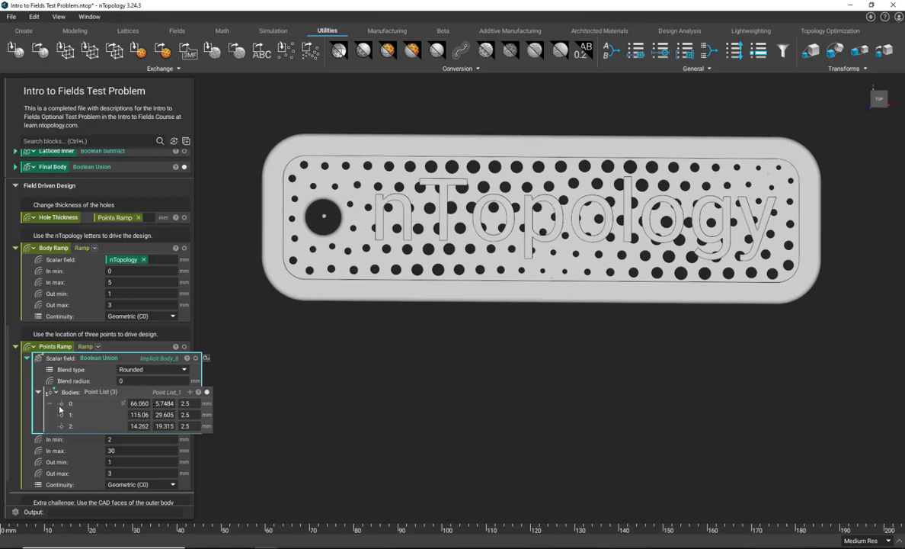
Open the points' Boolean Union in the Field Viewer, centre the plane about (30.36, 3.31), set contour interval 1 and hide the Final Body
{"action": "key", "text": "f"}
{"action": "left_click_drag", "start_coordinate": [282, 292], "coordinate": [404, 276]}
{"action": "left_click", "coordinate": [778, 336]}
{"action": "type", "text": "1"}
{"action": "middle_click_drag", "start_coordinate": [532, 274], "coordinate": [443, 248]}
{"action": "left_click", "coordinate": [185, 168]}
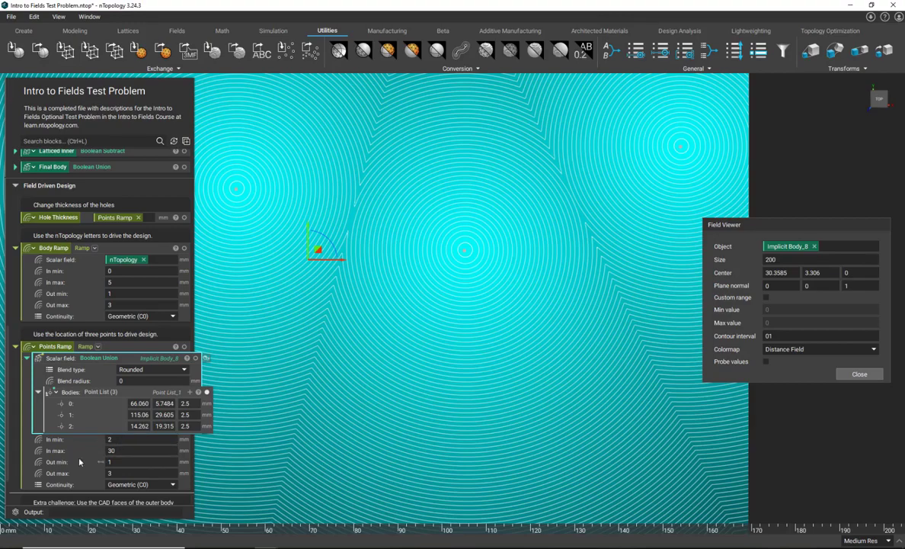
Probe the Points Ramp field in the Field Viewer against the redisplayed Final Body, and close the viewer
{"action": "left_click", "coordinate": [121, 353]}
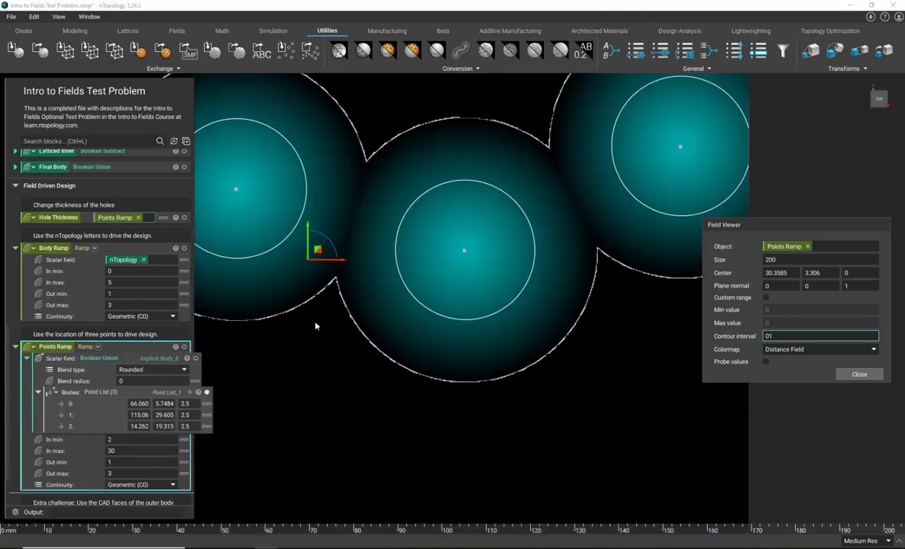
{"action": "left_click", "coordinate": [767, 362]}
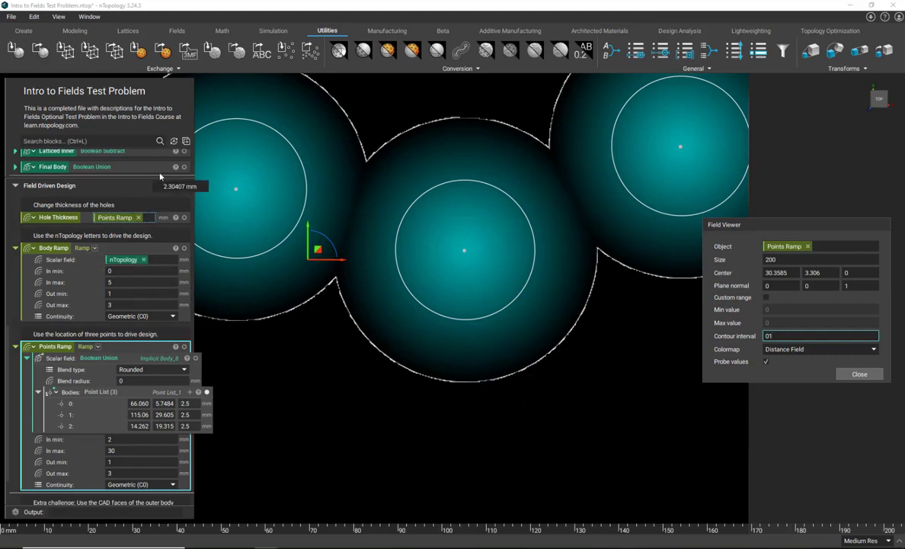
{"action": "left_click", "coordinate": [184, 167]}
{"action": "middle_click_drag", "start_coordinate": [319, 367], "coordinate": [339, 403]}
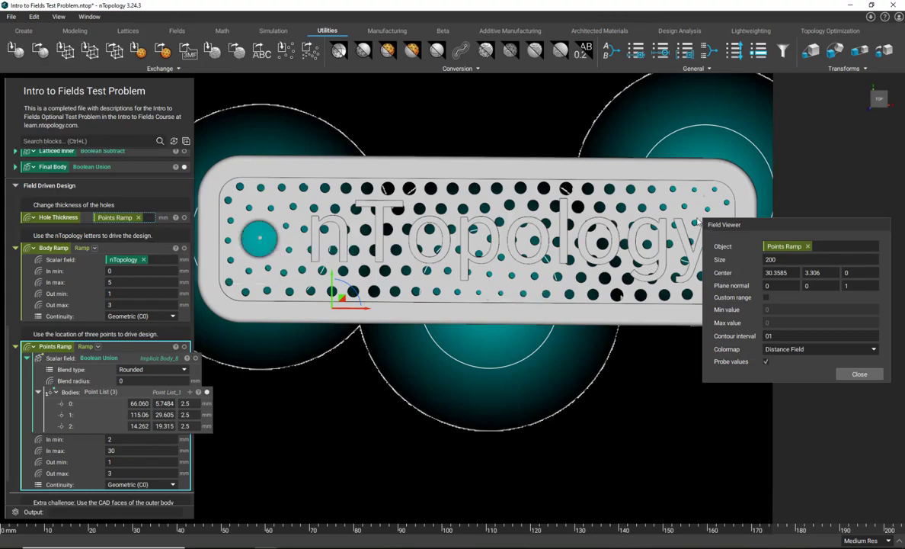
{"action": "middle_click_drag", "start_coordinate": [603, 245], "coordinate": [587, 219]}
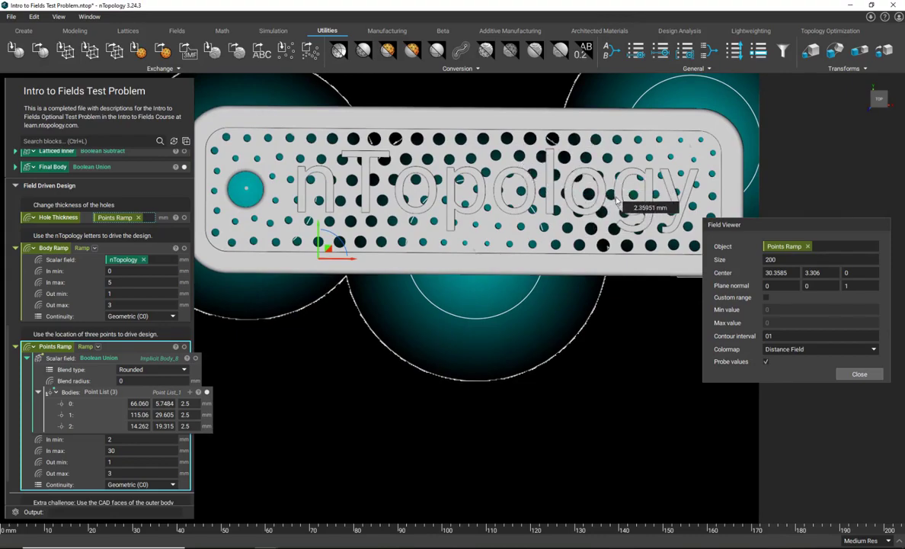
{"action": "left_click", "coordinate": [860, 373]}
{"action": "middle_click_drag", "start_coordinate": [461, 434], "coordinate": [516, 448]}
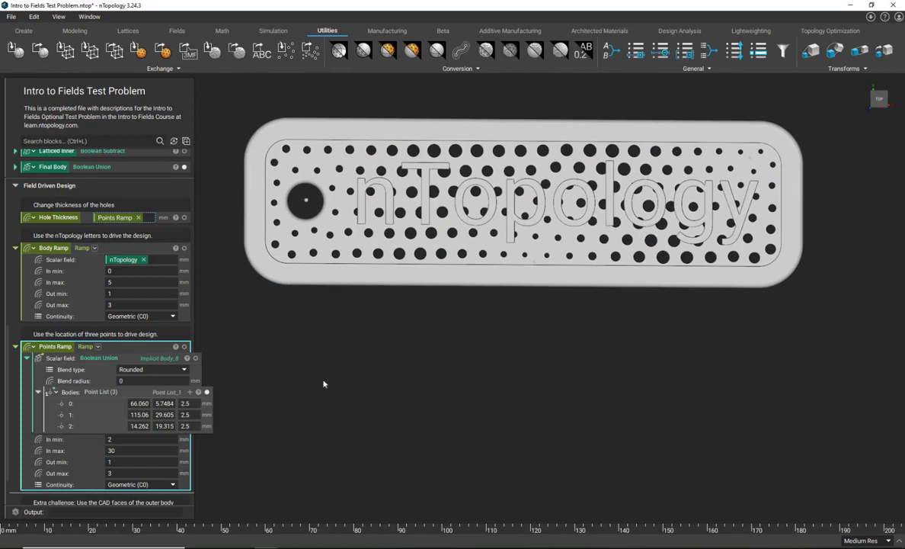
Collapse the Body Ramp and Points Ramp blocks and expand the Faces Ramp block
{"action": "left_click", "coordinate": [15, 248]}
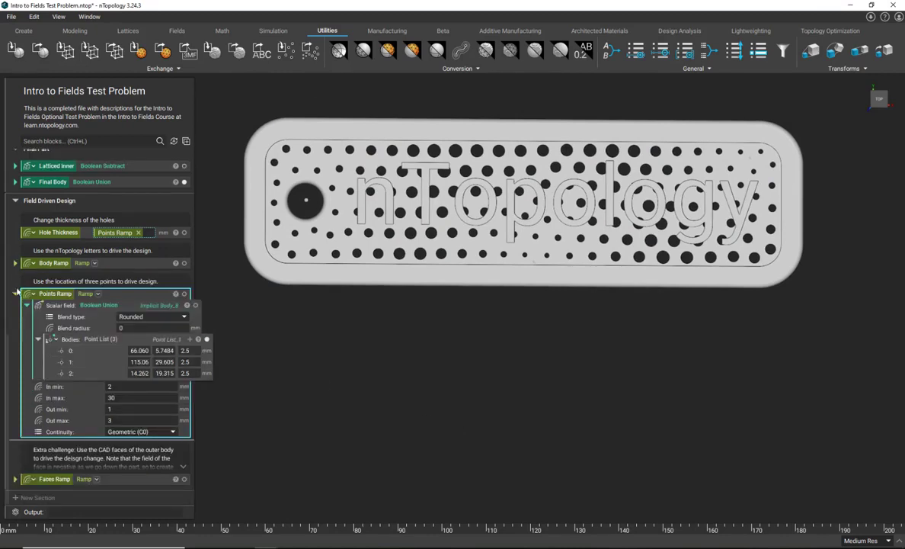
{"action": "left_click", "coordinate": [16, 293]}
{"action": "left_click", "coordinate": [15, 479]}
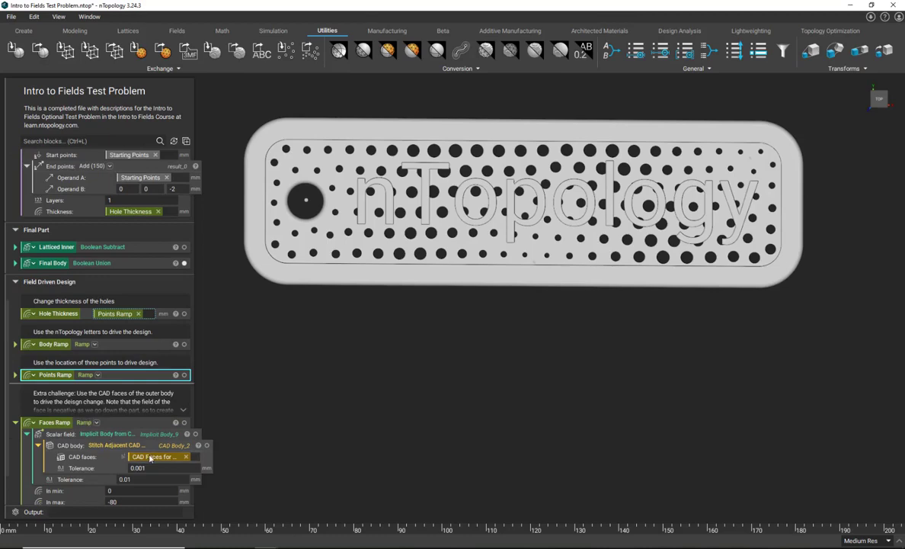
Isolate the CAD Faces for Ramp block in the Geometry section to inspect the selected faces
{"action": "scroll", "coordinate": [132, 389], "scroll_direction": "up", "scroll_amount": 10}
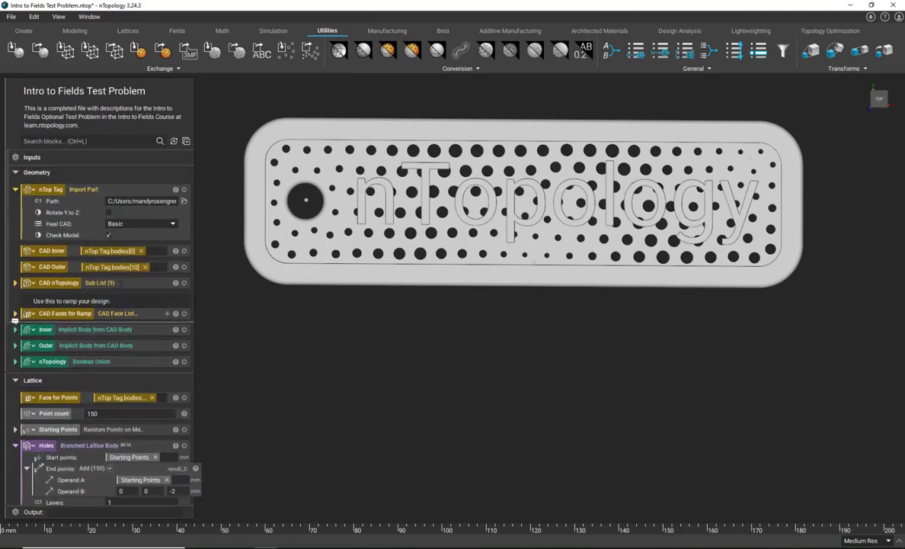
{"action": "left_click", "coordinate": [84, 315]}
{"action": "key", "text": "i"}
{"action": "right_click_drag", "start_coordinate": [336, 198], "coordinate": [355, 221]}
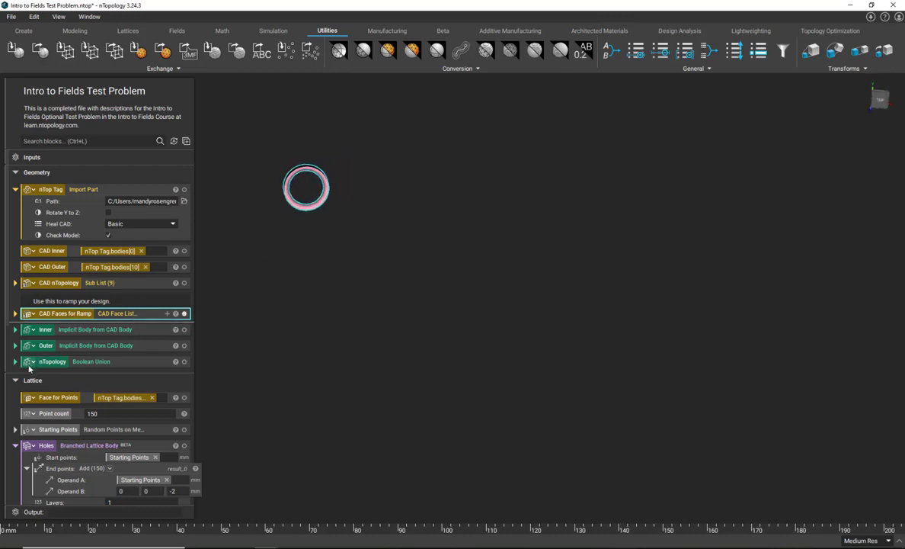
Display the stitched CAD body inside Faces Ramp, followed by the implicit body built from it
{"action": "scroll", "coordinate": [41, 386], "scroll_direction": "down", "scroll_amount": 5}
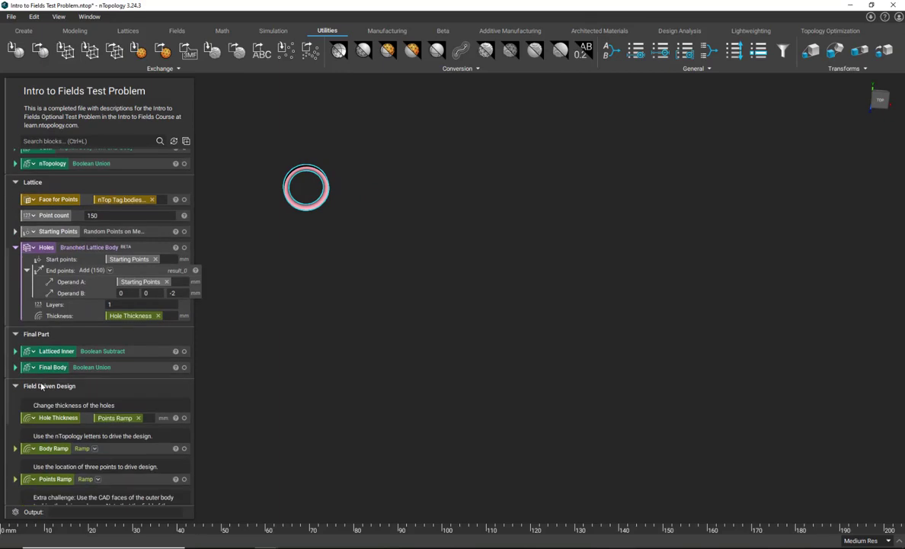
{"action": "scroll", "coordinate": [42, 386], "scroll_direction": "up", "scroll_amount": 6}
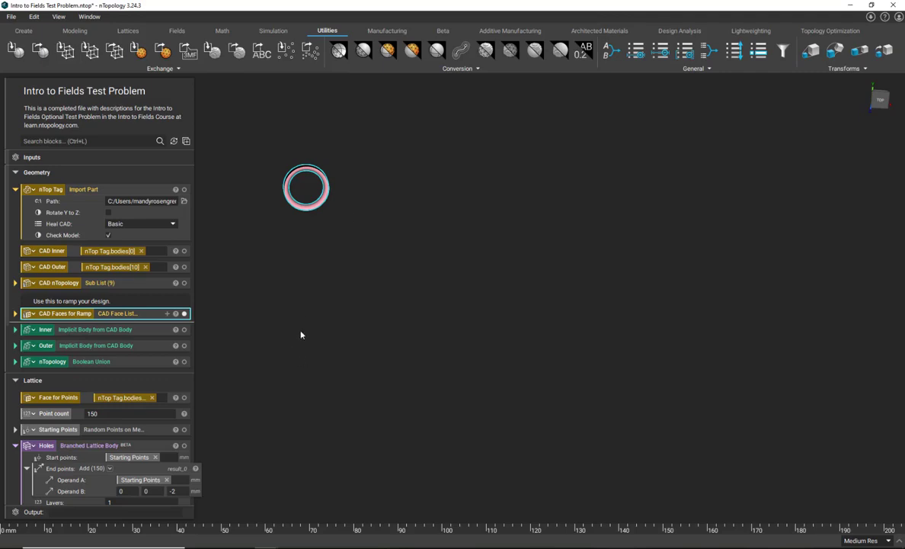
{"action": "scroll", "coordinate": [81, 298], "scroll_direction": "down", "scroll_amount": 10}
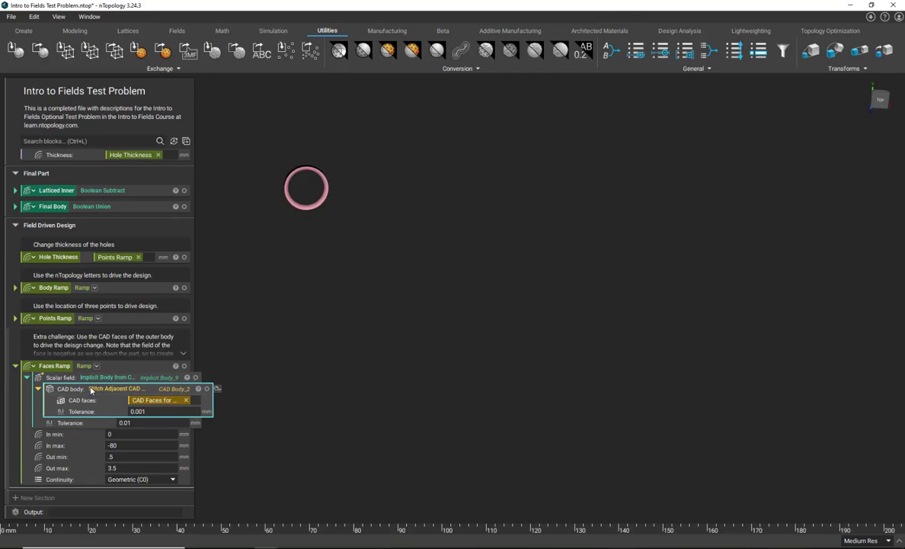
{"action": "left_click", "coordinate": [206, 389]}
{"action": "scroll", "coordinate": [306, 189], "scroll_direction": "up", "scroll_amount": 2}
{"action": "middle_click_drag", "start_coordinate": [307, 190], "coordinate": [417, 284]}
{"action": "scroll", "coordinate": [396, 265], "scroll_direction": "up", "scroll_amount": 1}
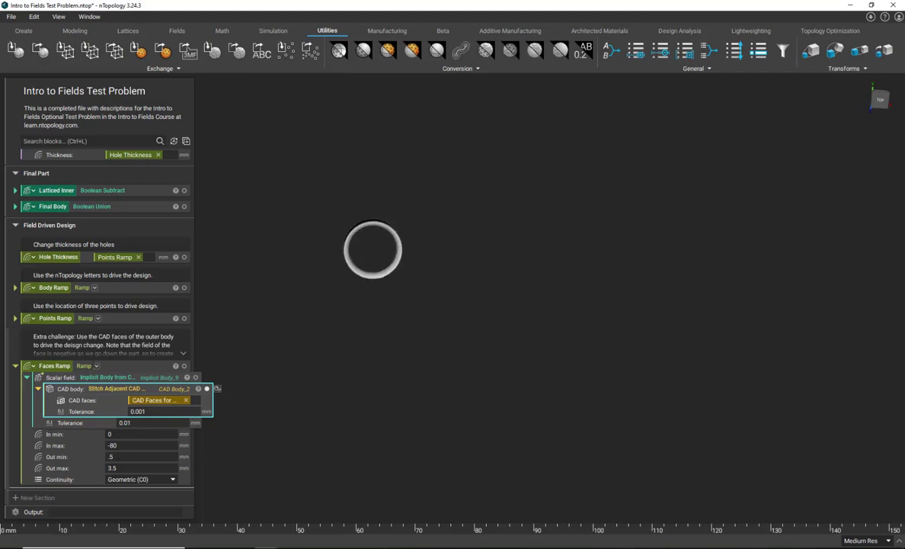
{"action": "left_click", "coordinate": [195, 377]}
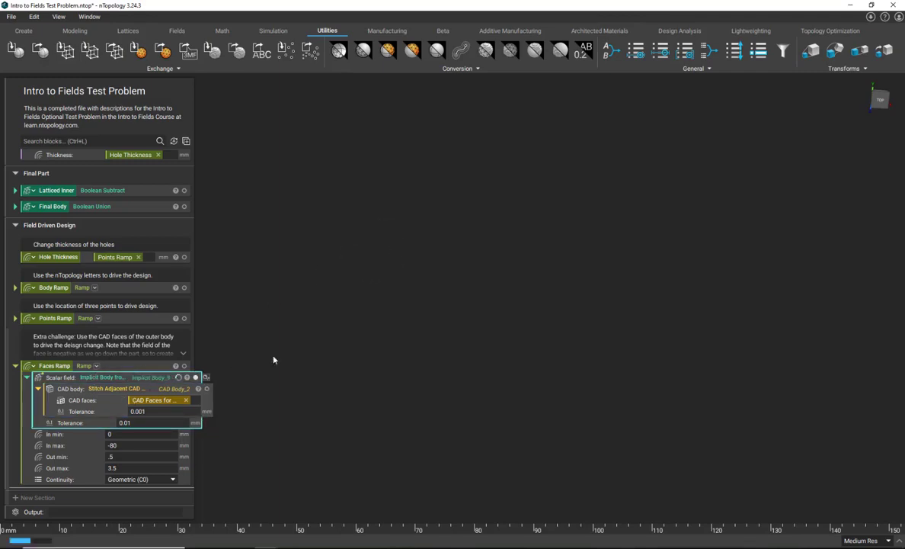
{"action": "right_click_drag", "start_coordinate": [387, 267], "coordinate": [430, 258]}
Open the Faces Ramp implicit body in the Field Viewer and set the viewing plane size to 30
{"action": "key", "text": "f"}
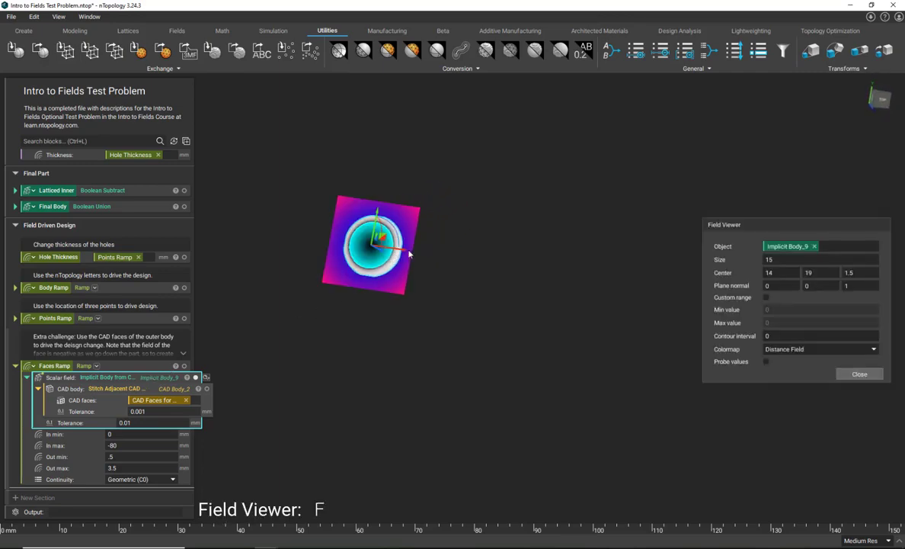
{"action": "left_click", "coordinate": [774, 260]}
{"action": "key", "text": "BackSpace"}
{"action": "key", "text": "BackSpace"}
{"action": "type", "text": "30"}
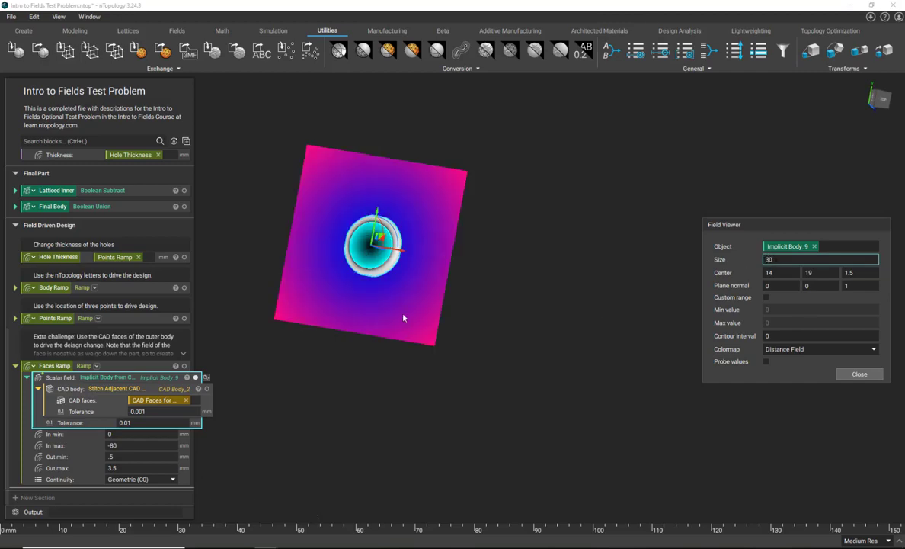
{"action": "mouse_move", "coordinate": [404, 318]}
{"action": "right_mouse_down"}
{"action": "mouse_move", "coordinate": [404, 332]}
{"action": "mouse_move", "coordinate": [391, 328]}
{"action": "right_mouse_up"}
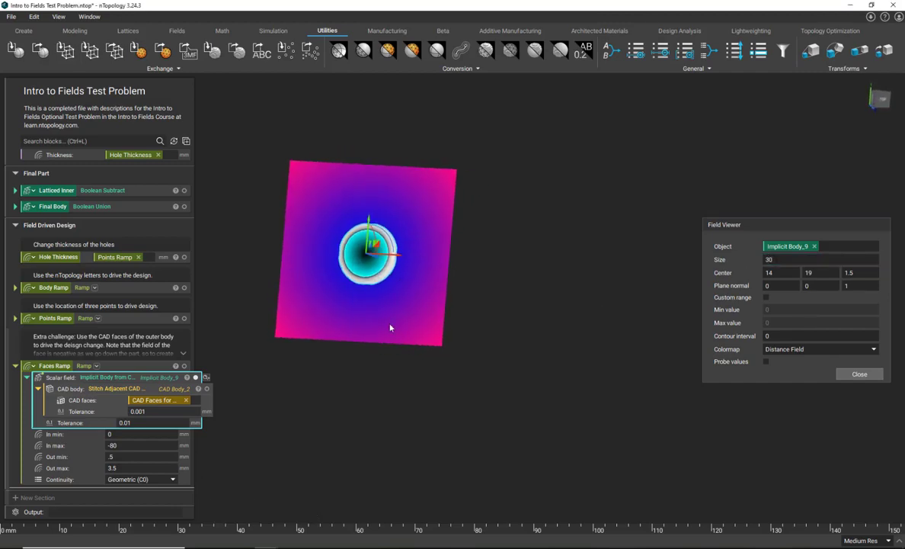
Enable value probing, examine the field inside and outside the ring from several angles, and return to the top view
{"action": "left_click", "coordinate": [767, 361]}
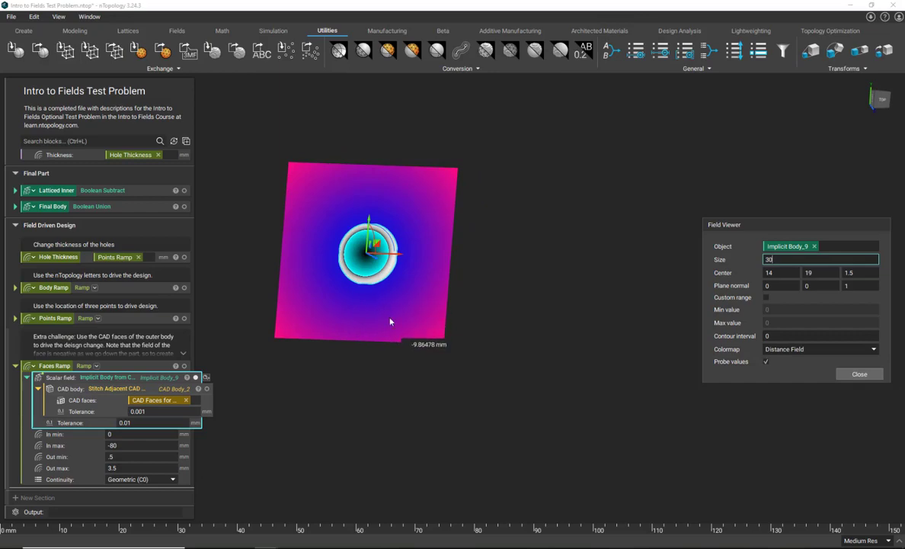
{"action": "right_click_drag", "start_coordinate": [365, 256], "coordinate": [289, 252]}
{"action": "scroll", "coordinate": [385, 259], "scroll_direction": "up", "scroll_amount": 5}
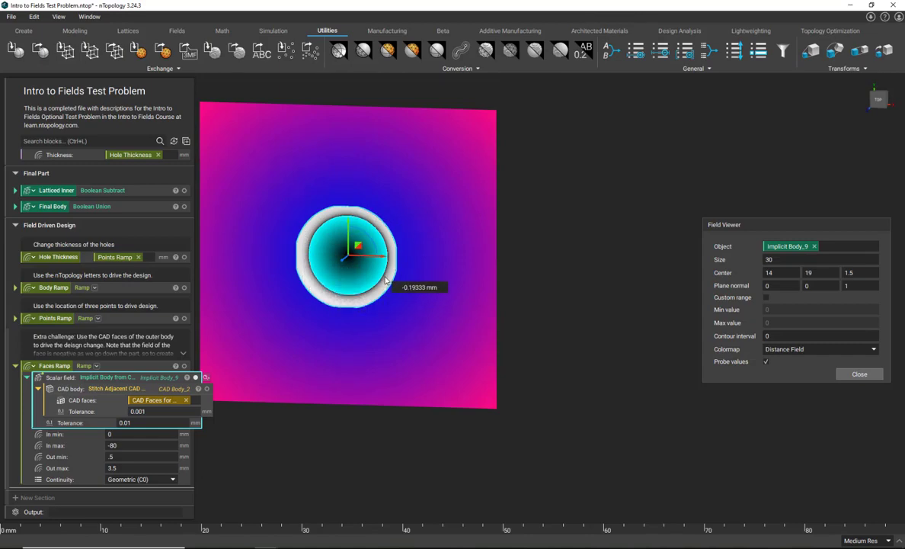
{"action": "right_click_drag", "start_coordinate": [385, 282], "coordinate": [412, 320]}
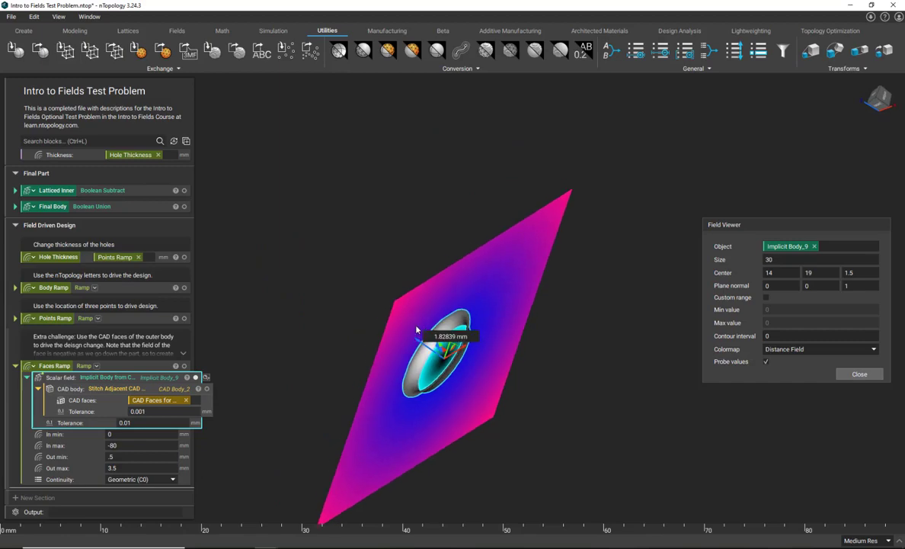
{"action": "right_click_drag", "start_coordinate": [474, 373], "coordinate": [583, 426]}
{"action": "left_click", "coordinate": [877, 95]}
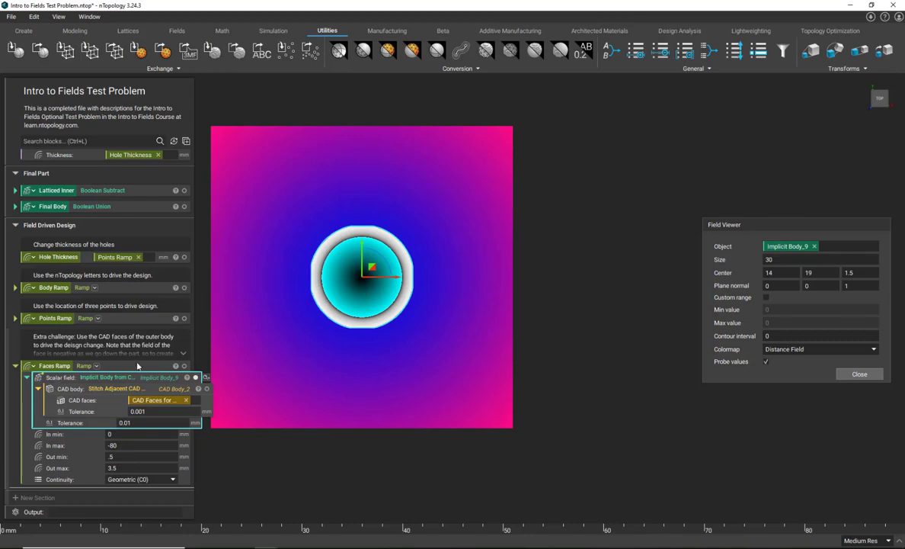
Replace Points Ramp with Faces Ramp as the Hole Thickness value and show the Final Body
{"action": "left_click_drag", "start_coordinate": [113, 368], "coordinate": [149, 256]}
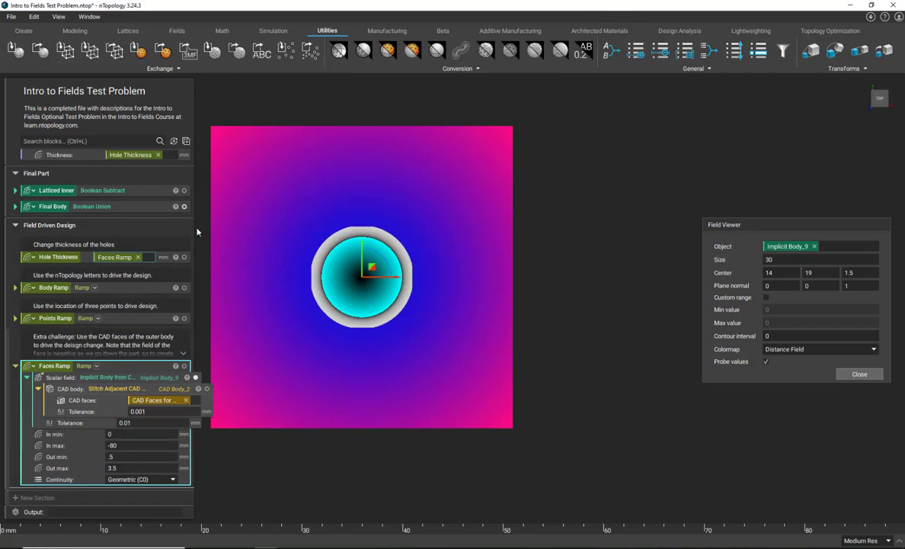
{"action": "left_click", "coordinate": [184, 206]}
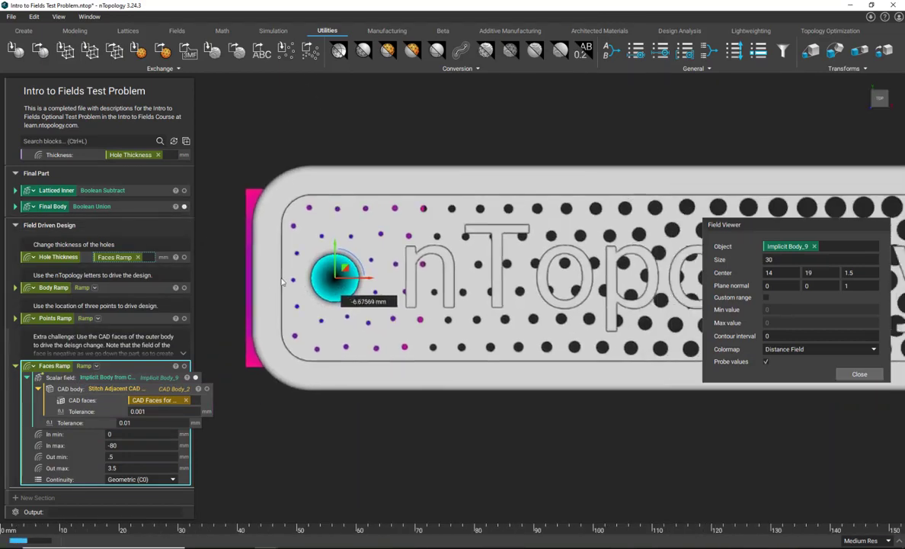
{"action": "middle_click_drag", "start_coordinate": [241, 268], "coordinate": [218, 173]}
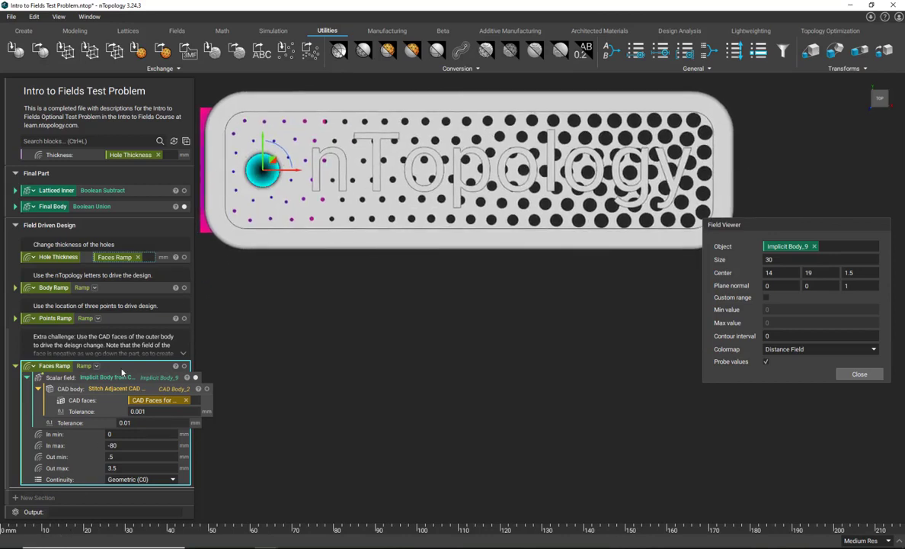
Open Faces Ramp in a fresh Field Viewer, centre the plane about (33.23, 3.05) and set the contour interval to 0.5
{"action": "key", "text": "f"}
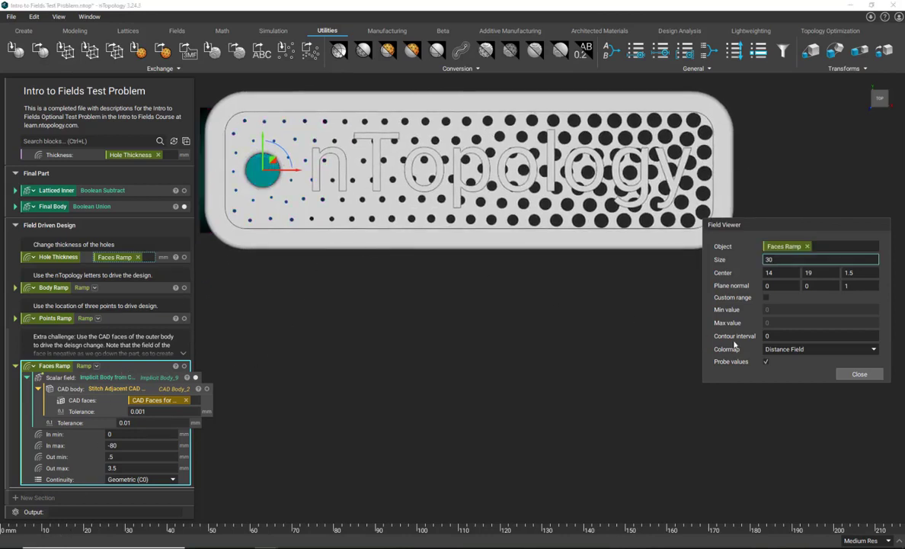
{"action": "left_click", "coordinate": [860, 373]}
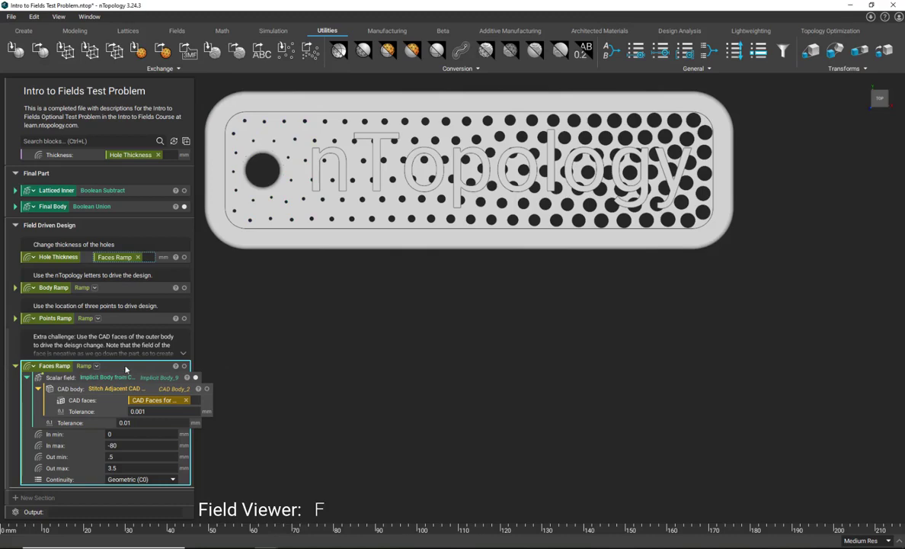
{"action": "key", "text": "f"}
{"action": "middle_click_drag", "start_coordinate": [210, 242], "coordinate": [301, 280]}
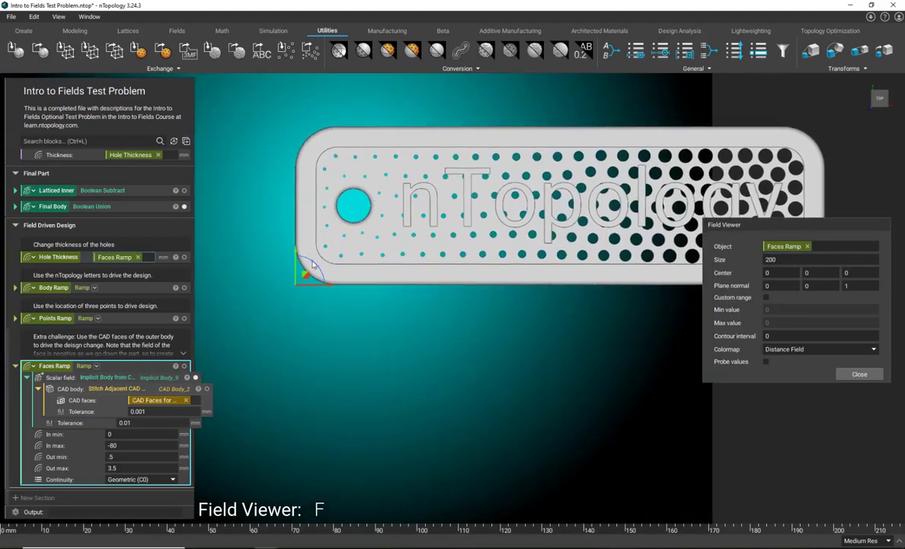
{"action": "left_click_drag", "start_coordinate": [301, 280], "coordinate": [444, 262]}
{"action": "left_click", "coordinate": [775, 336]}
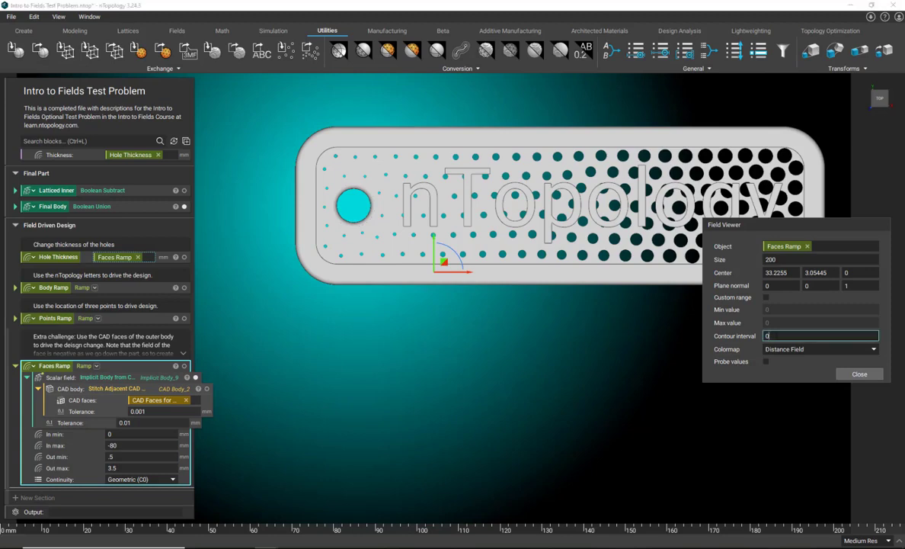
{"action": "type", "text": ".5"}
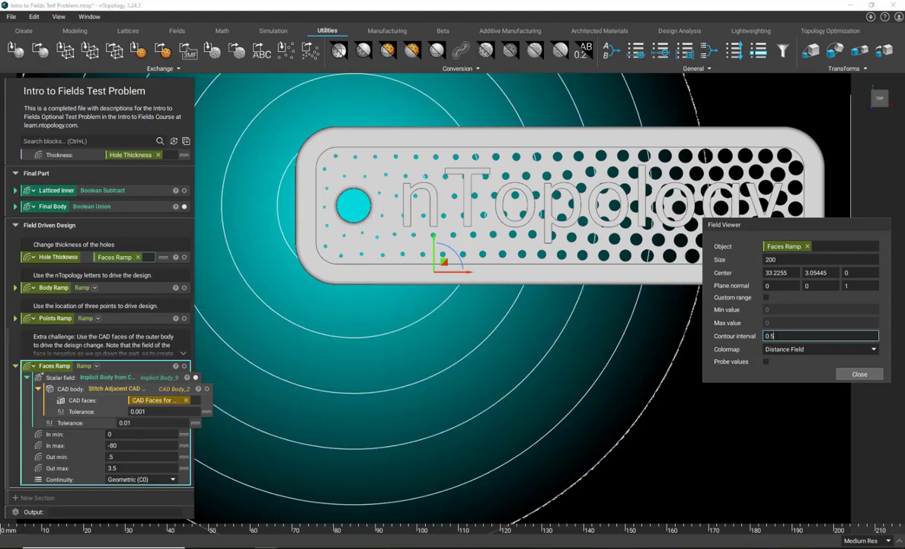
Probe the Faces Ramp values across the tag, and close the Field Viewer to inspect the hole sizes
{"action": "left_click", "coordinate": [766, 362]}
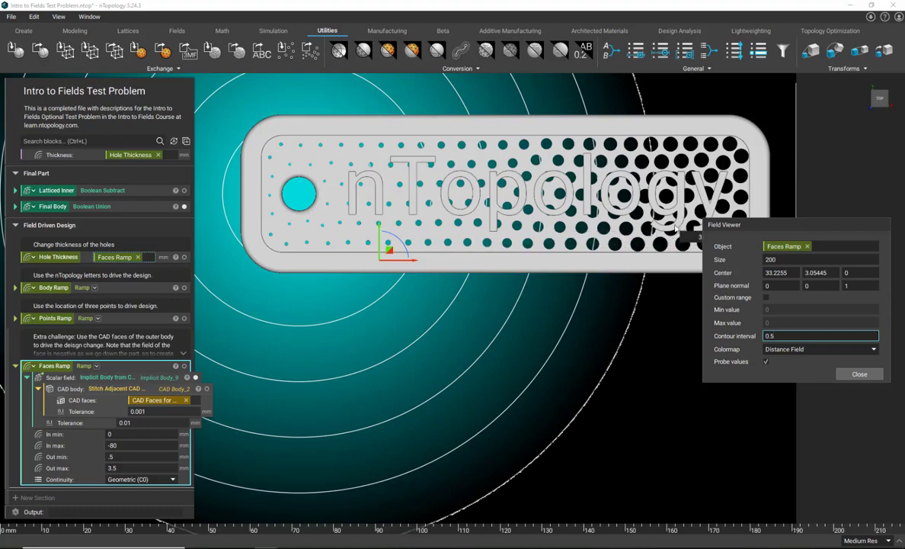
{"action": "left_click", "coordinate": [854, 373]}
{"action": "scroll", "coordinate": [521, 265], "scroll_direction": "up", "scroll_amount": 3}
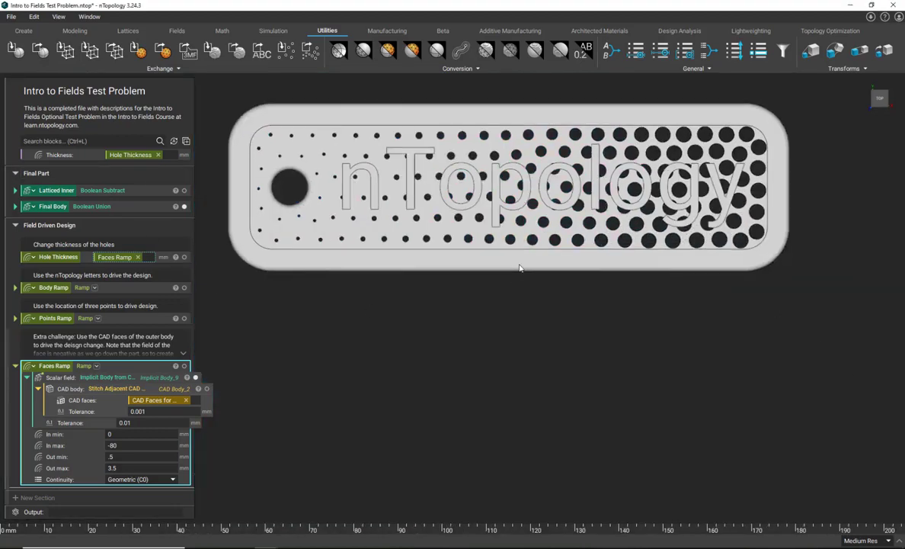